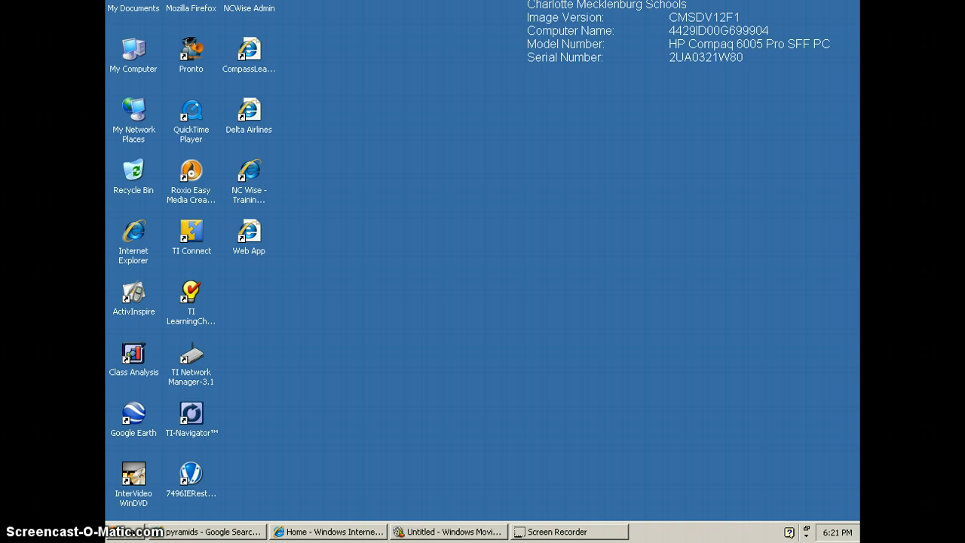
Step: Preview the Movie Recording 22 video from Removable Disk (E:), pausing it partway, and close the player and the folder window
{"action": "left_click", "coordinate": [235, 159]}
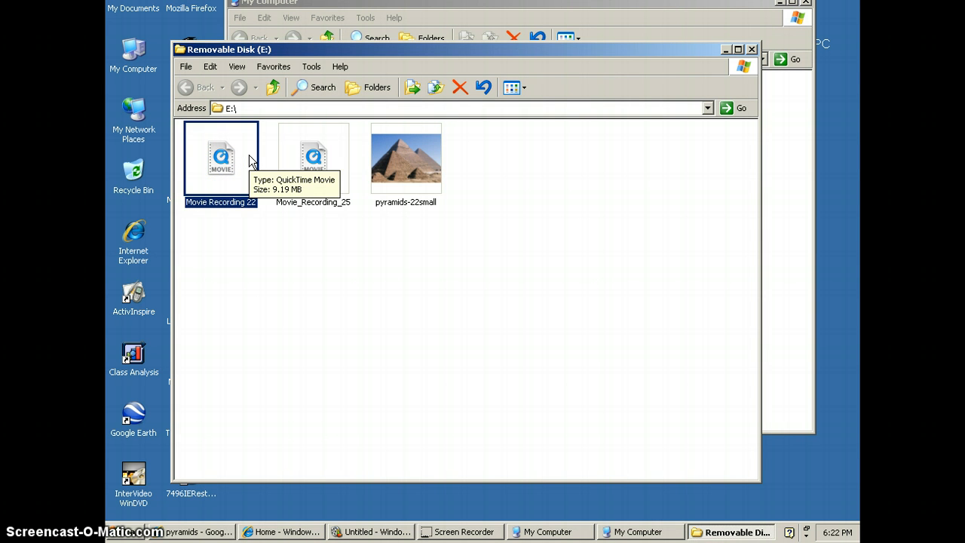
{"action": "left_click", "coordinate": [608, 141]}
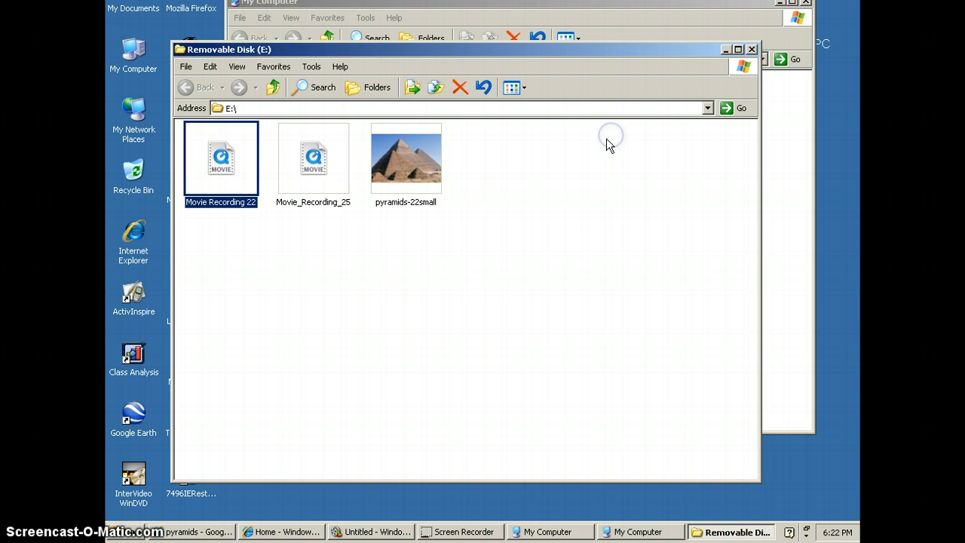
{"action": "left_click", "coordinate": [607, 147]}
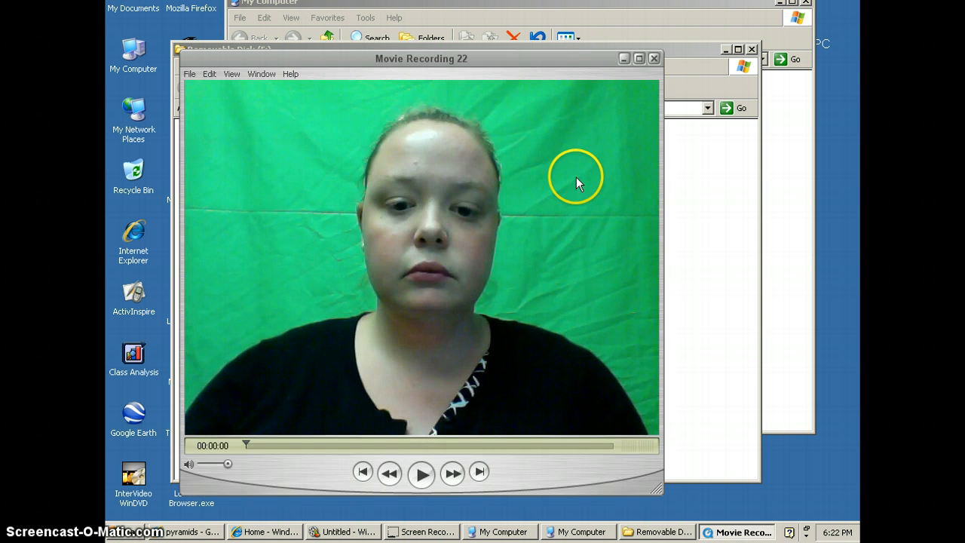
{"action": "left_click", "coordinate": [420, 473]}
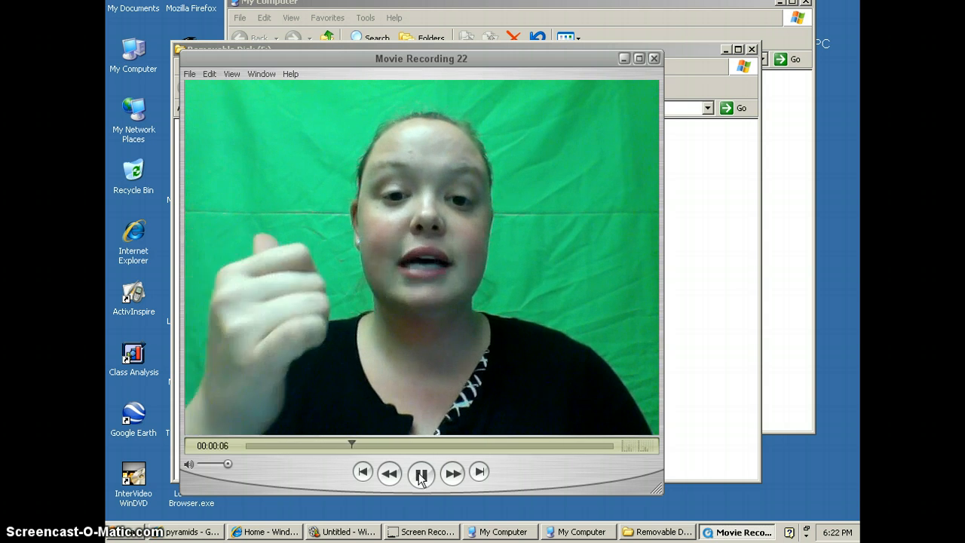
{"action": "left_click", "coordinate": [420, 475]}
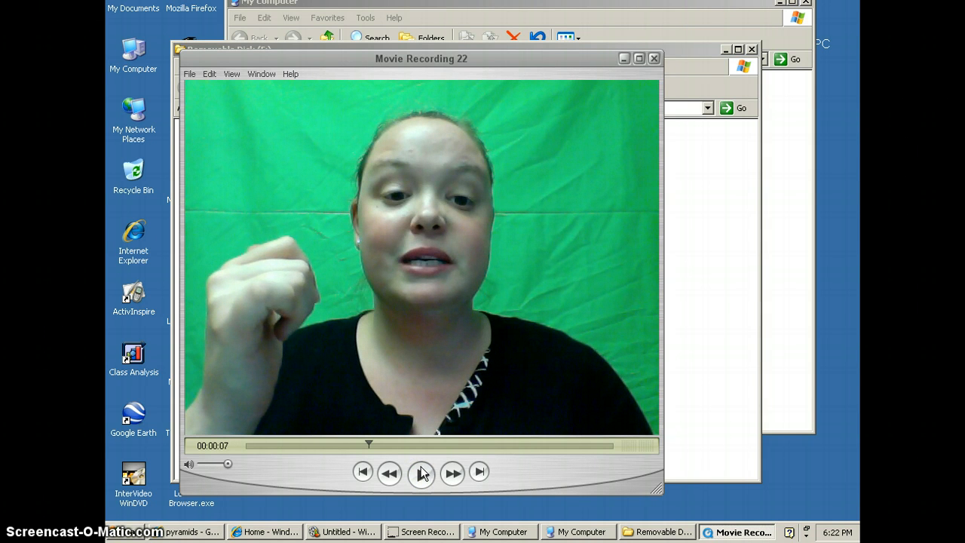
{"action": "left_click", "coordinate": [653, 59]}
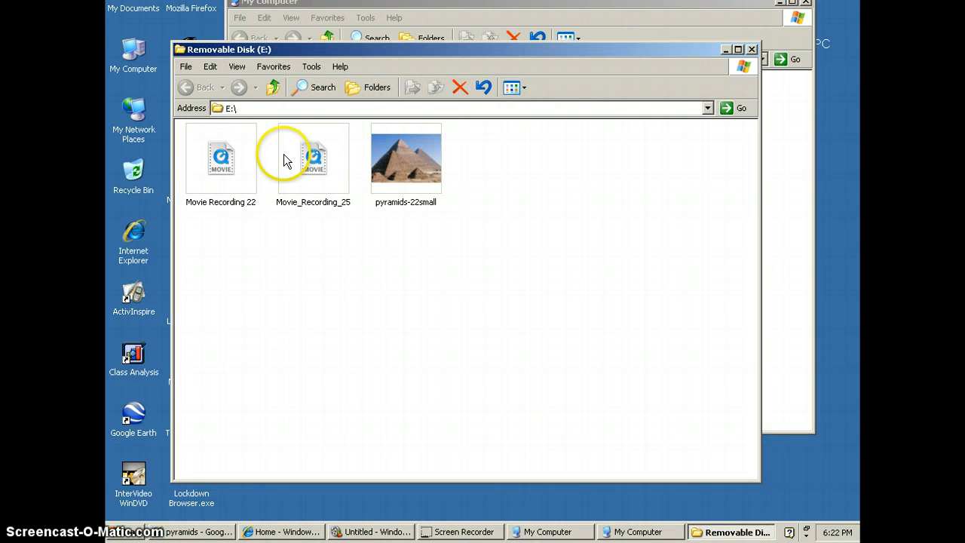
{"action": "left_click", "coordinate": [750, 50]}
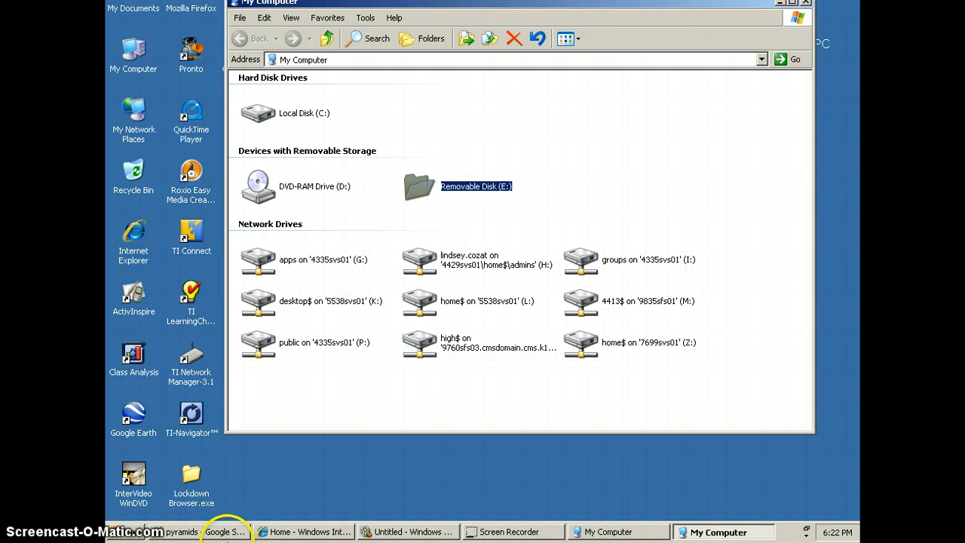
Step: Switch to Internet Explorer and load discoveryeducation.com in a new tab
{"action": "left_click", "coordinate": [225, 531]}
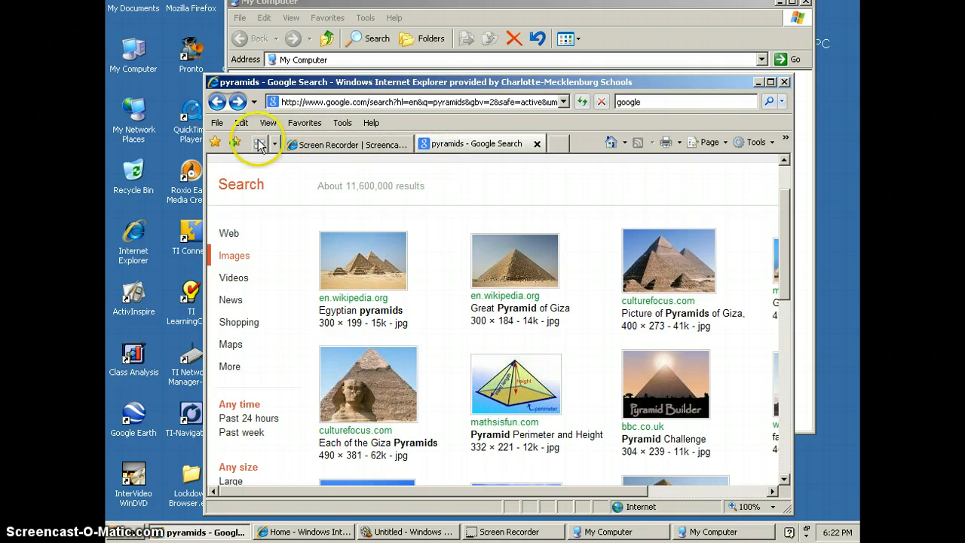
{"action": "left_click", "coordinate": [558, 145]}
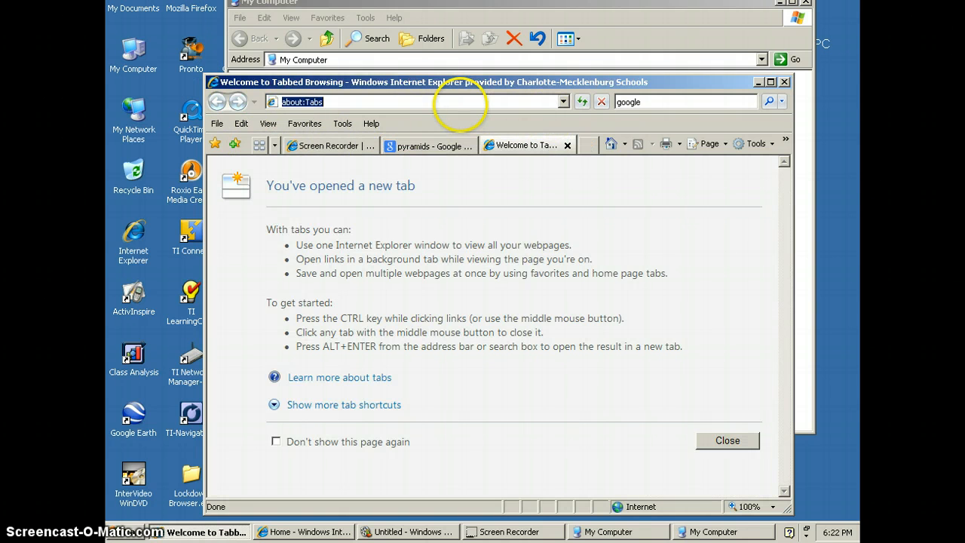
{"action": "type", "text": "discoveryeducation"}
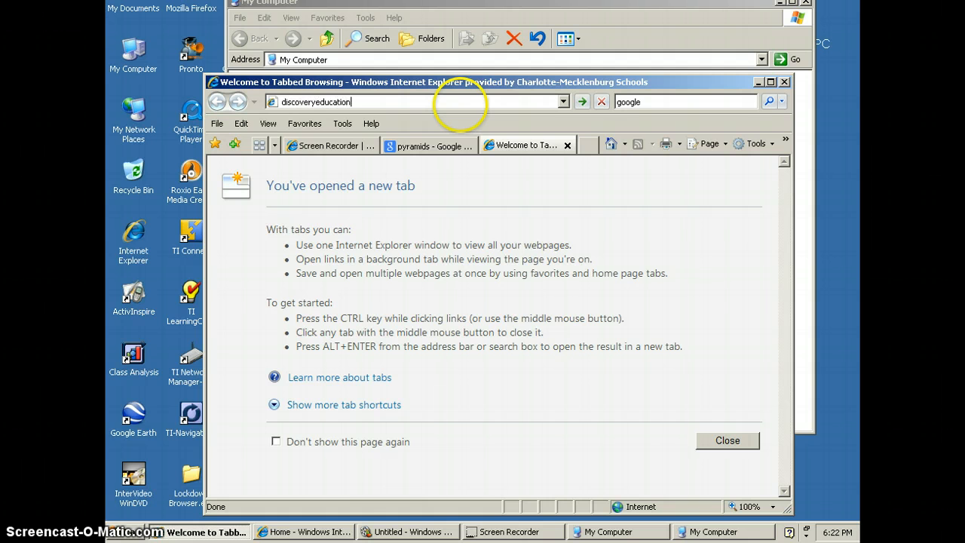
{"action": "type", "text": ".com"}
{"action": "key", "text": "Return"}
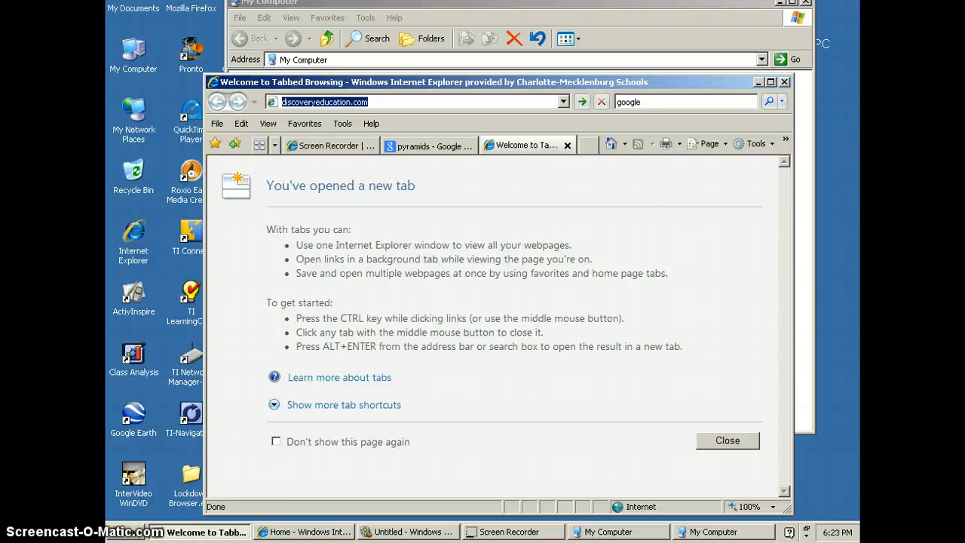
{"action": "key", "text": "Return"}
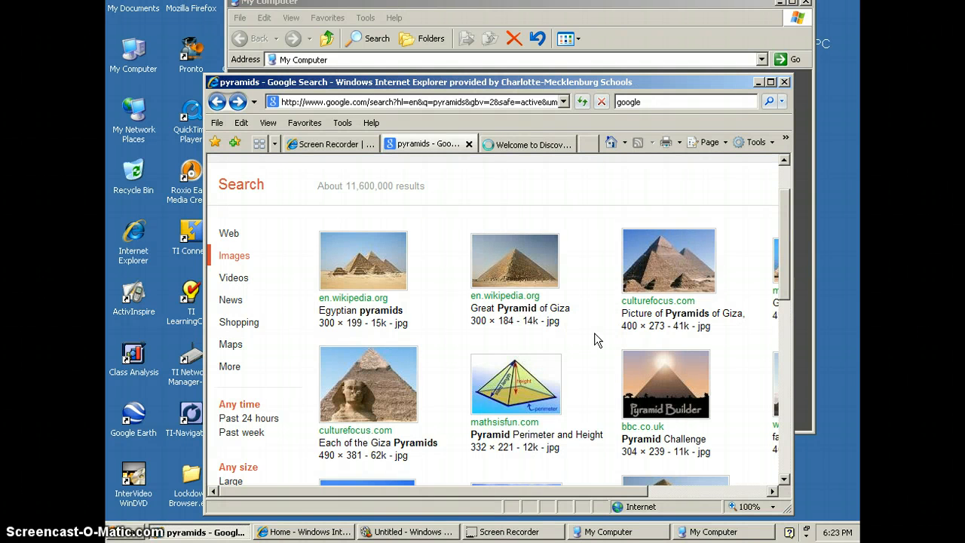
Step: Browse the pyramids image results and open the full-size culturefocus.com picture of the Pyramids of Giza
{"action": "scroll", "coordinate": [592, 340], "scroll_direction": "down", "scroll_amount": 3}
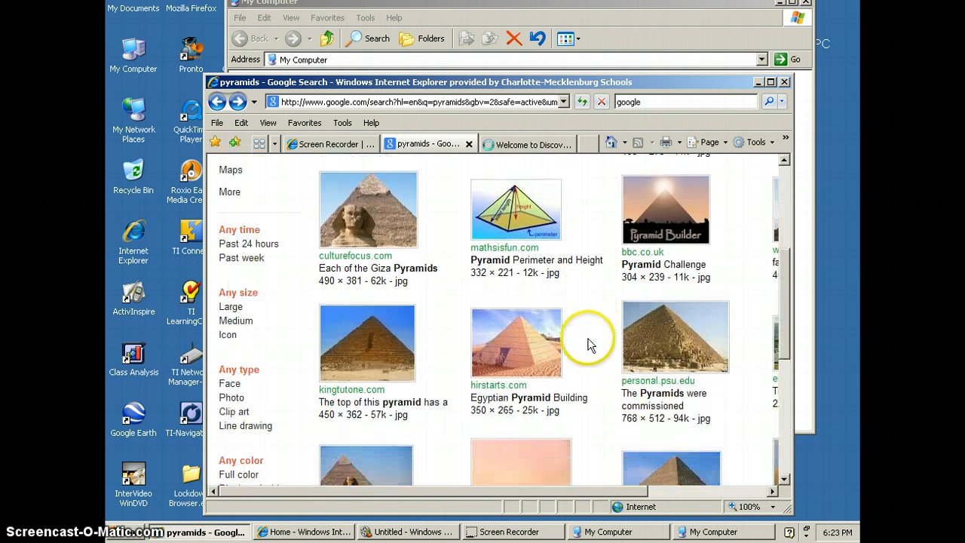
{"action": "scroll", "coordinate": [590, 344], "scroll_direction": "down", "scroll_amount": 1}
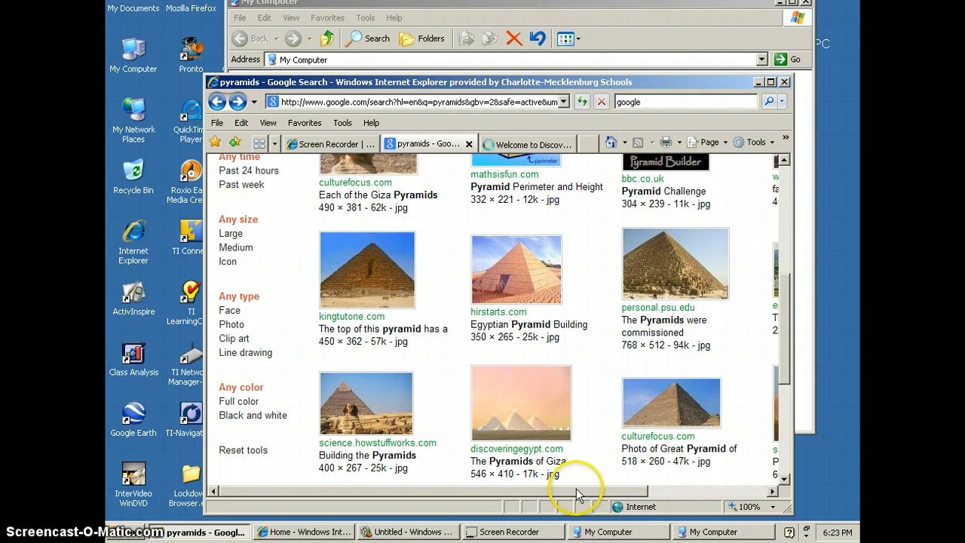
{"action": "left_click_drag", "start_coordinate": [577, 492], "coordinate": [679, 486]}
{"action": "scroll", "coordinate": [667, 448], "scroll_direction": "up", "scroll_amount": 3}
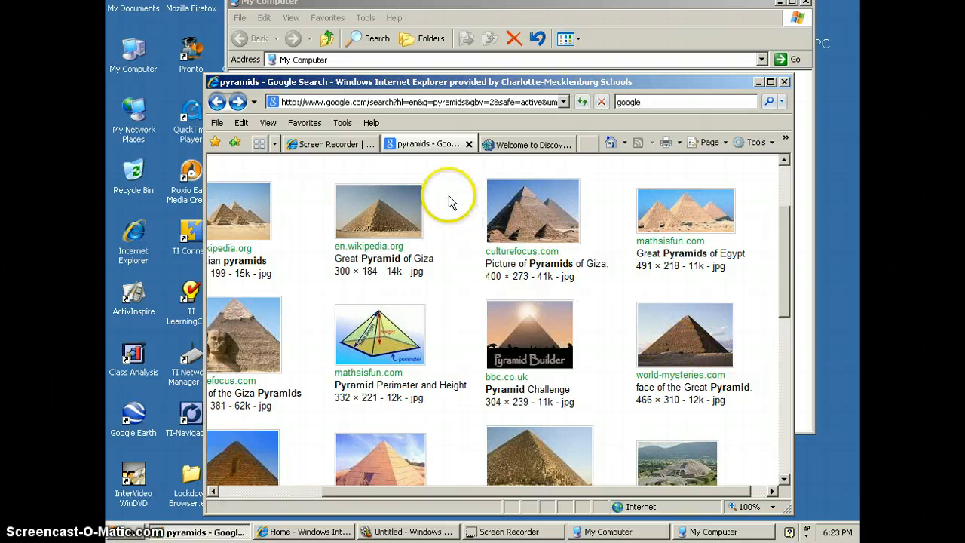
{"action": "left_click", "coordinate": [544, 219]}
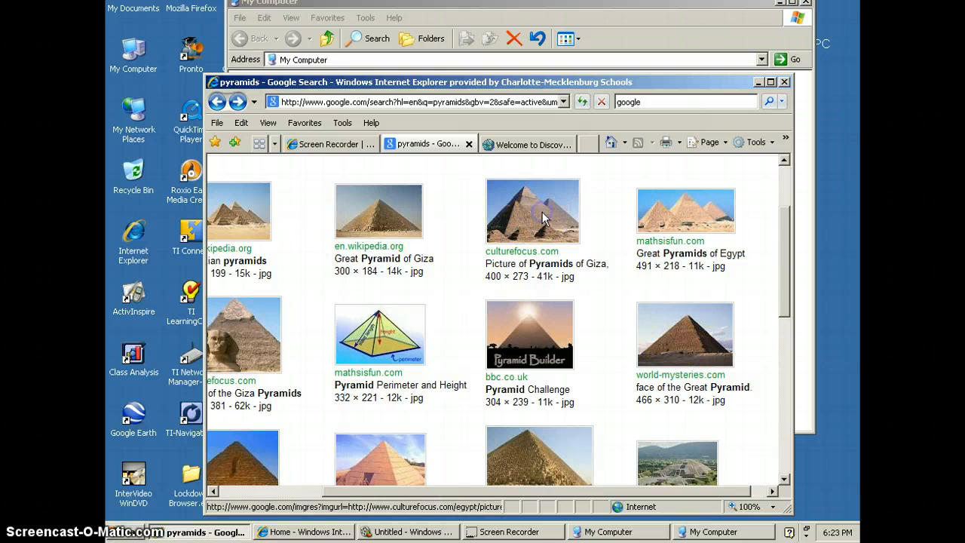
{"action": "left_click", "coordinate": [627, 228]}
Step: Save the pyramids picture to Removable Disk (E:) as the JPEG pyramids-22small, and minimize the browser window
{"action": "right_click", "coordinate": [374, 278]}
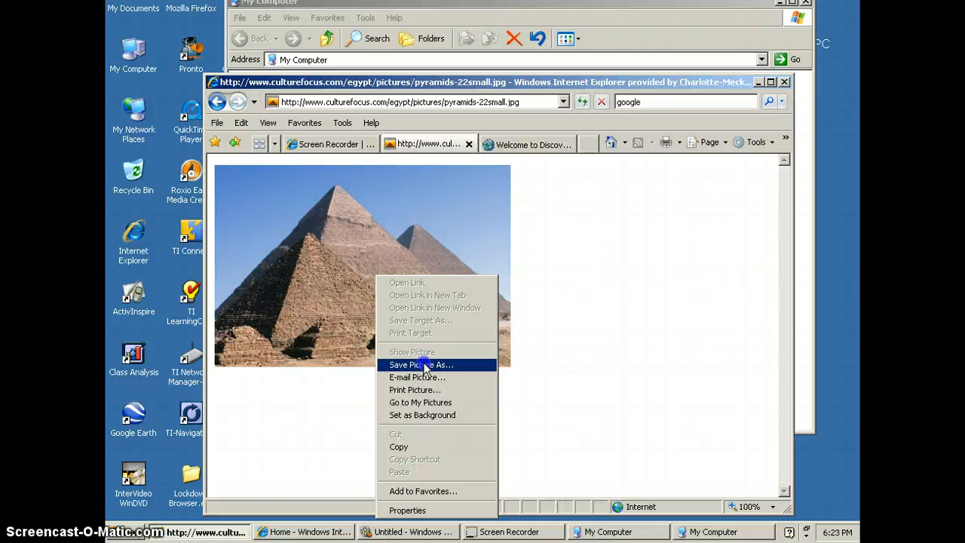
{"action": "left_click", "coordinate": [424, 366]}
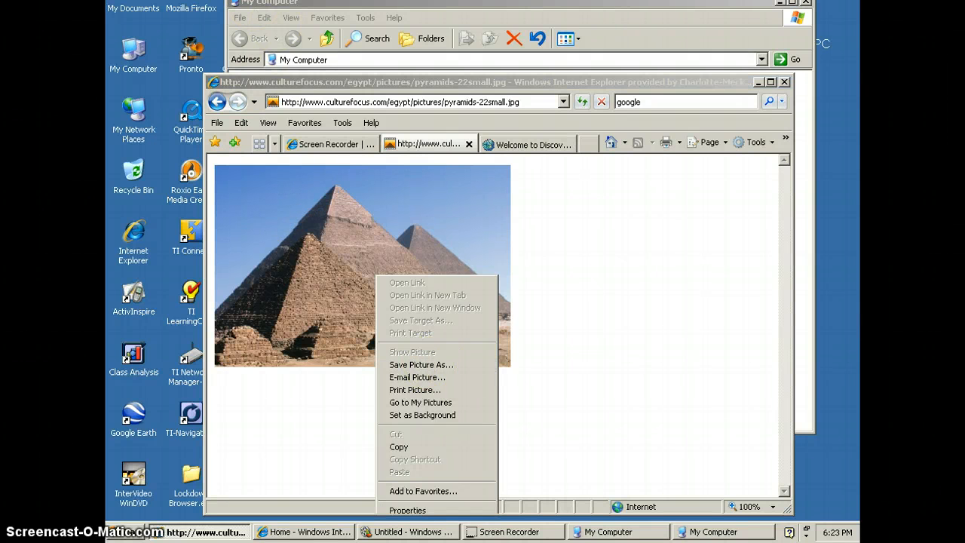
{"action": "left_click", "coordinate": [515, 363]}
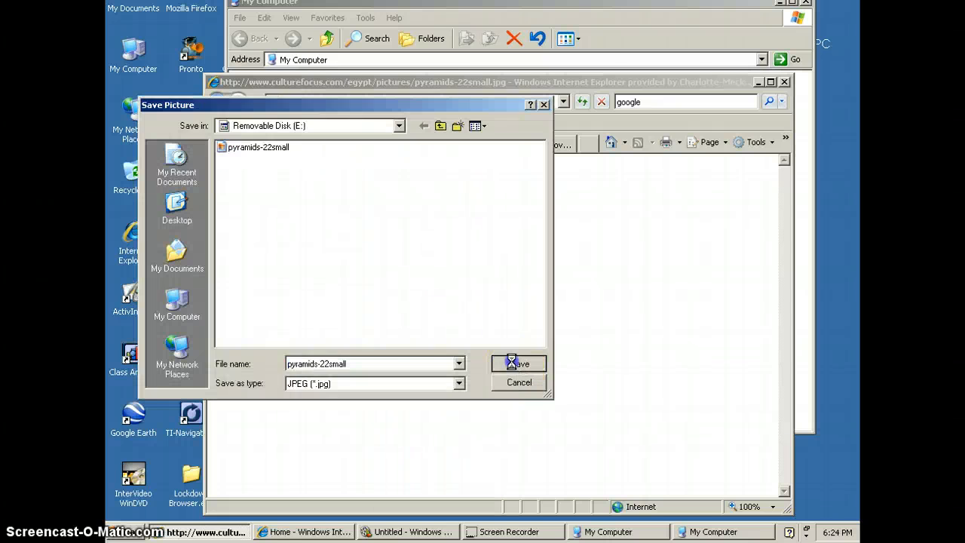
{"action": "left_click", "coordinate": [455, 289]}
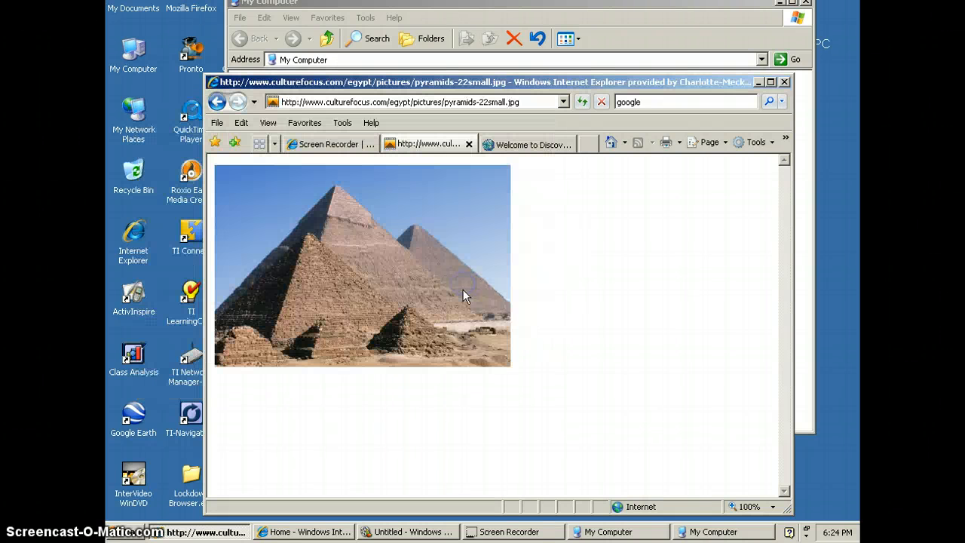
{"action": "left_click", "coordinate": [754, 82]}
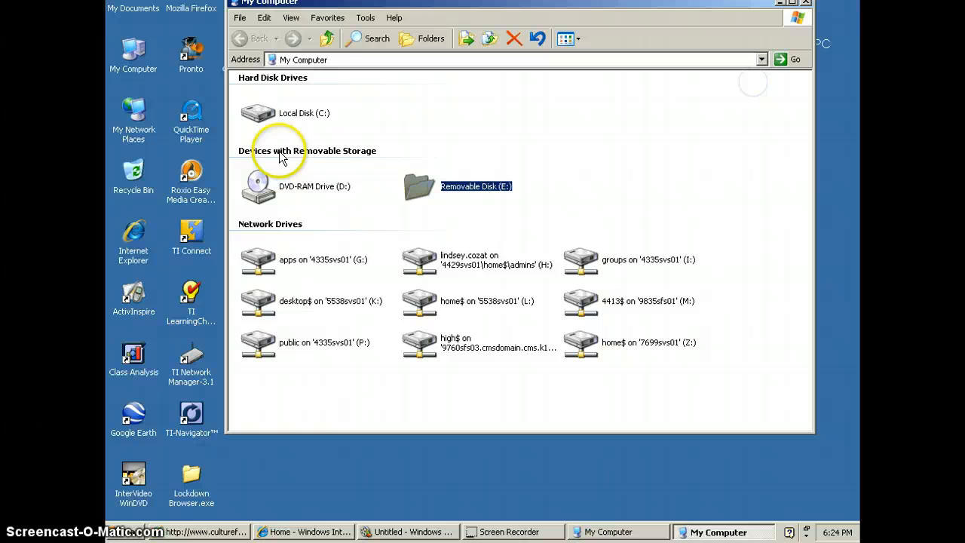
Step: Start Mozilla Firefox and go to zamzar.com
{"action": "double_click", "coordinate": [190, 12]}
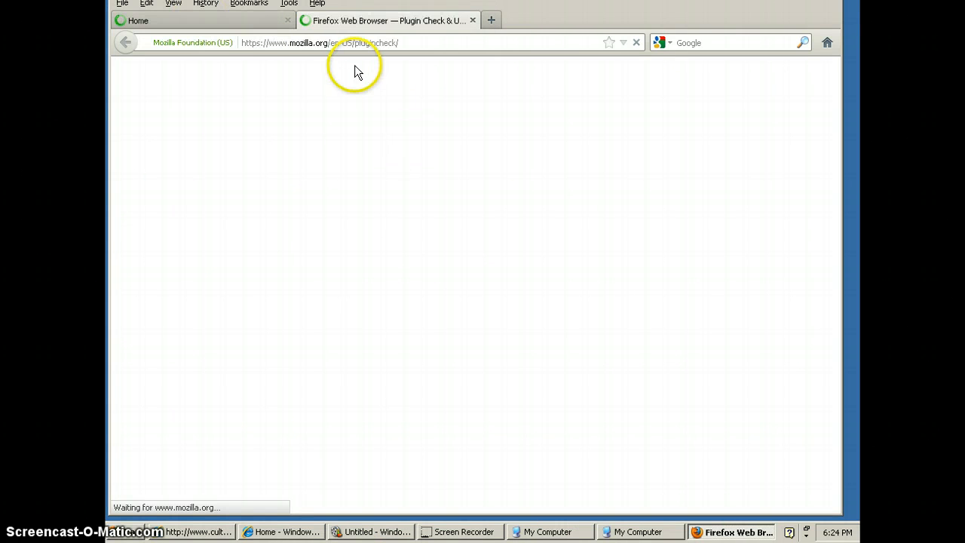
{"action": "left_click", "coordinate": [397, 43]}
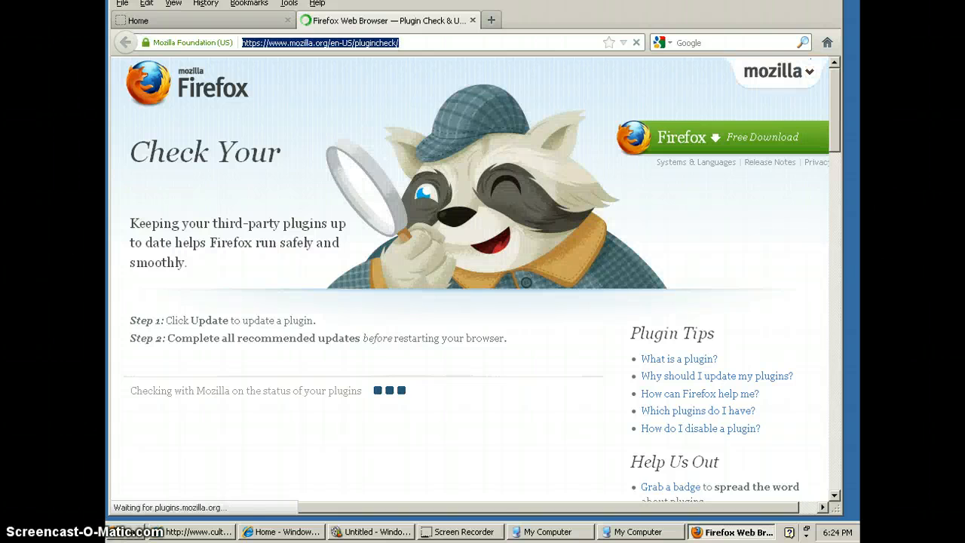
{"action": "type", "text": "zam"}
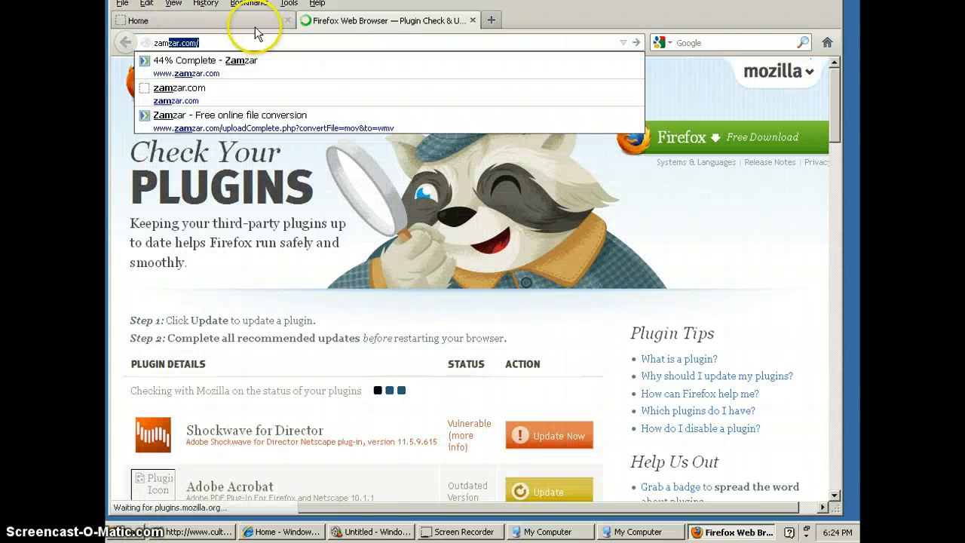
{"action": "type", "text": "zar.co"}
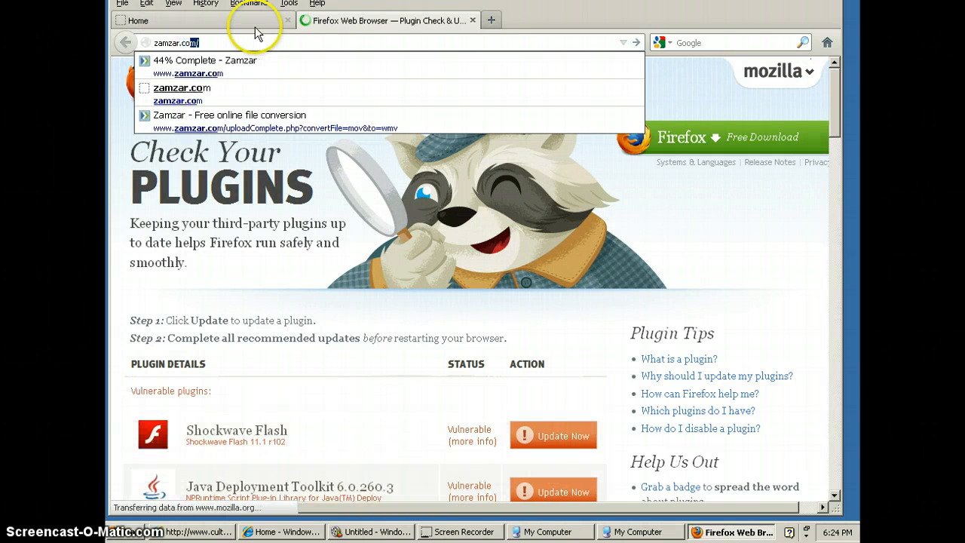
{"action": "type", "text": "m"}
{"action": "key", "text": "Return"}
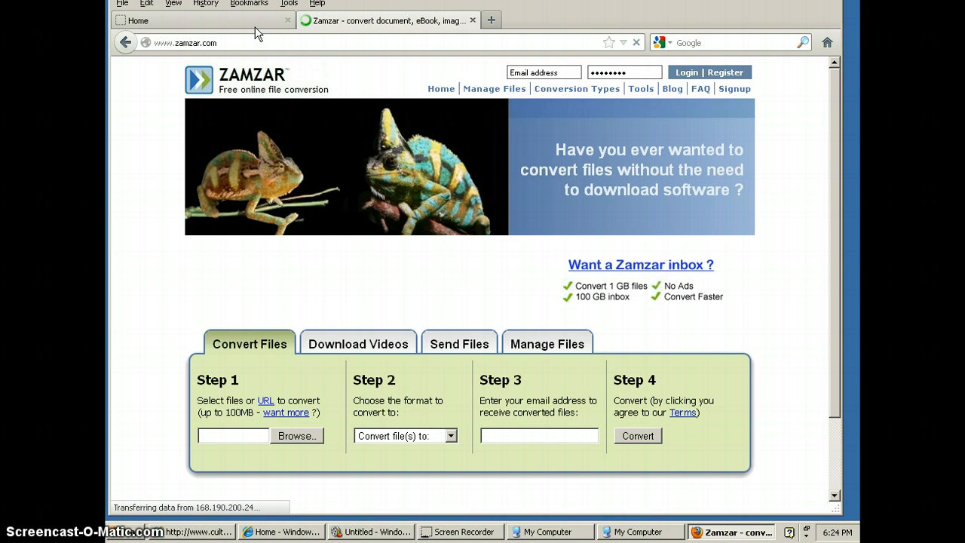
Step: Add Movie Recording 22 from Removable Disk (E:) as the file to convert
{"action": "scroll", "coordinate": [280, 254], "scroll_direction": "down", "scroll_amount": 2}
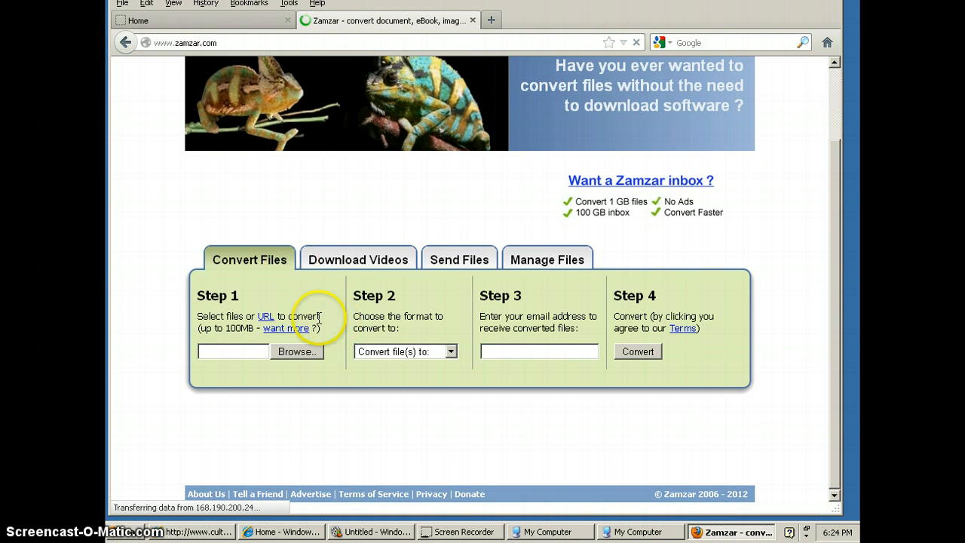
{"action": "left_click", "coordinate": [293, 352]}
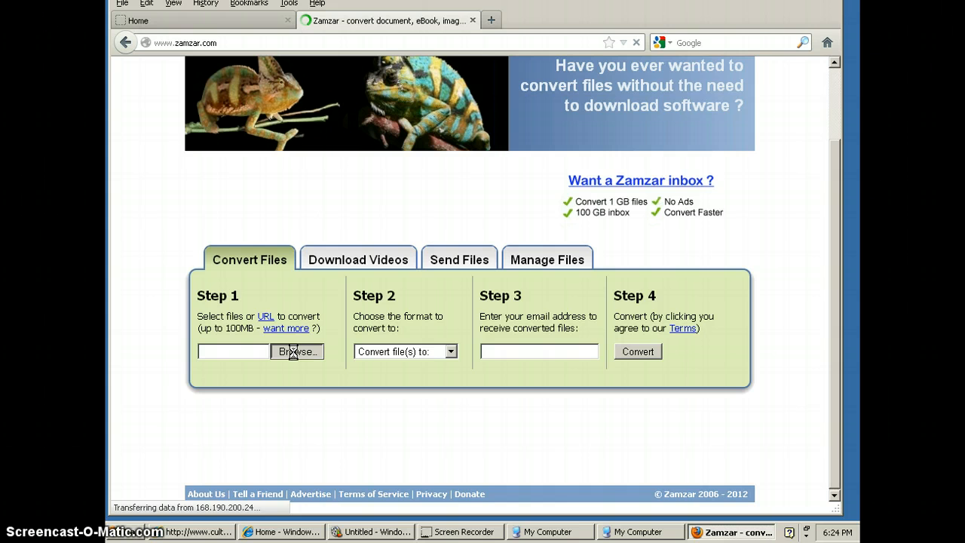
{"action": "left_click", "coordinate": [303, 351]}
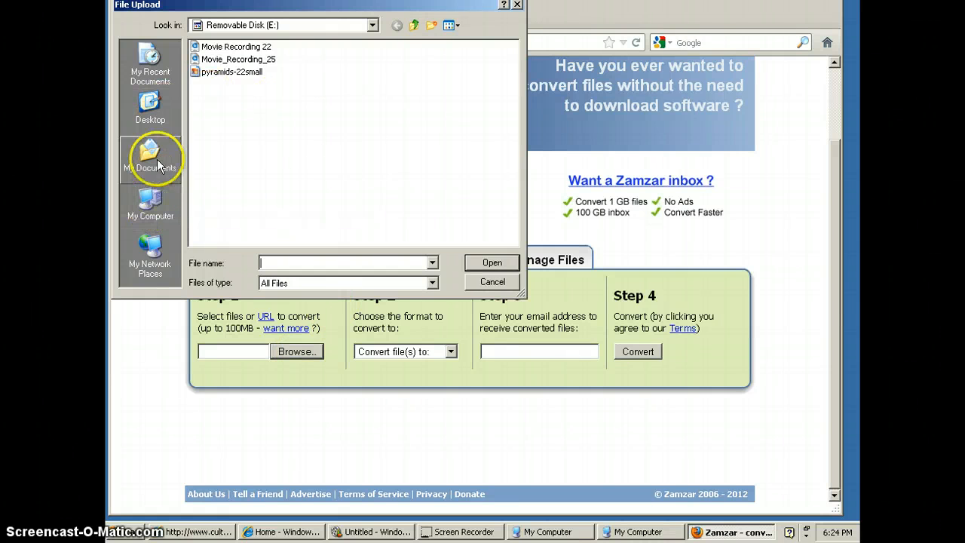
{"action": "left_click", "coordinate": [228, 47]}
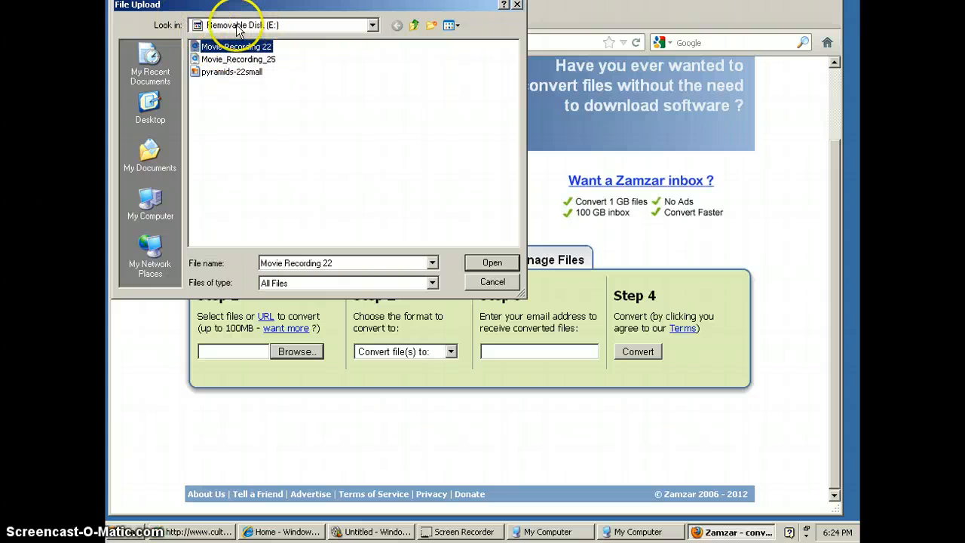
{"action": "left_click", "coordinate": [491, 263]}
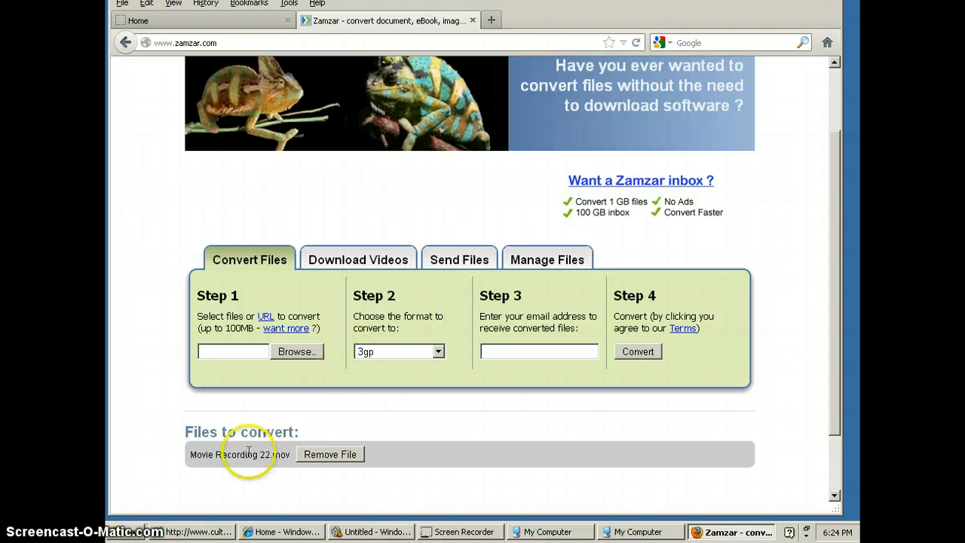
Step: Choose wmv as the output format, enter the recipient's email address, and start the conversion of Movie Recording 22.mov
{"action": "left_click", "coordinate": [438, 352]}
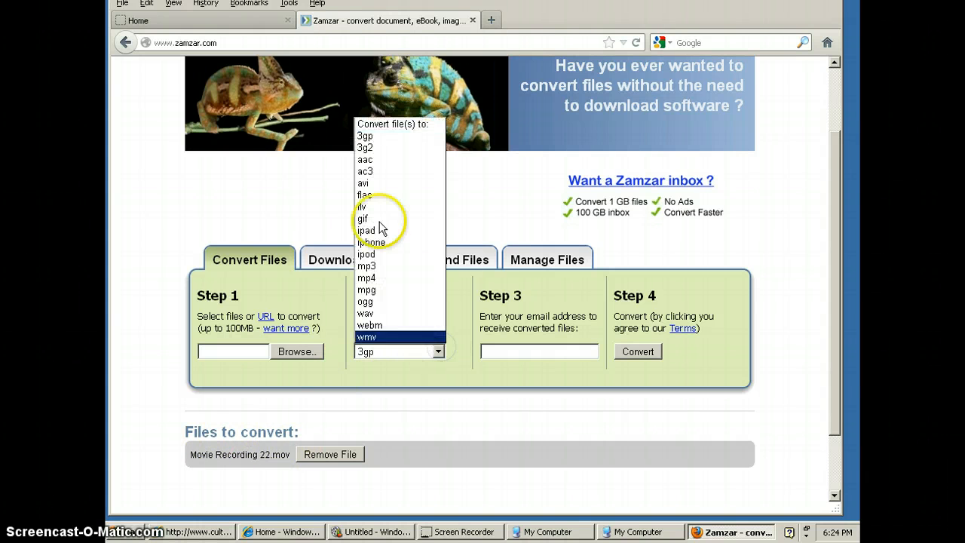
{"action": "left_click", "coordinate": [374, 338]}
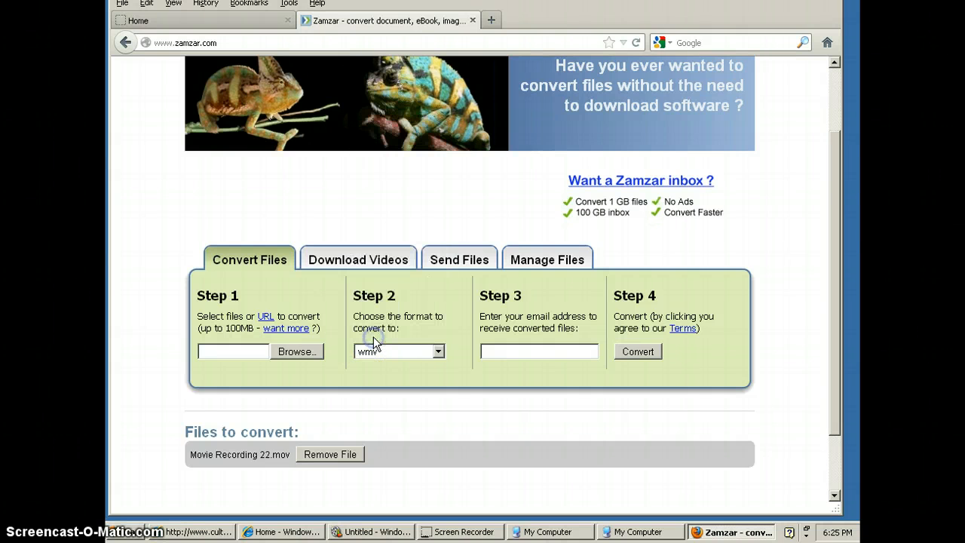
{"action": "left_click", "coordinate": [506, 349]}
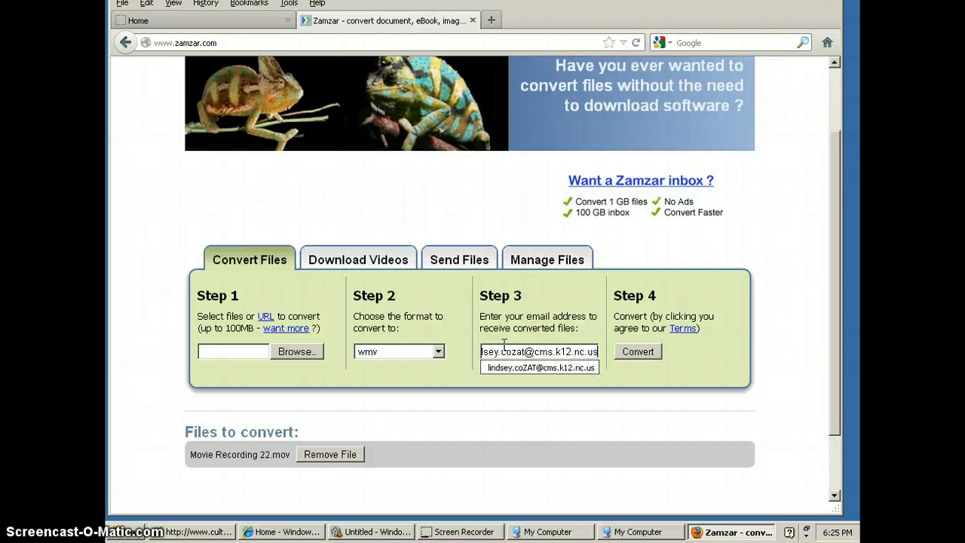
{"action": "left_click", "coordinate": [639, 351]}
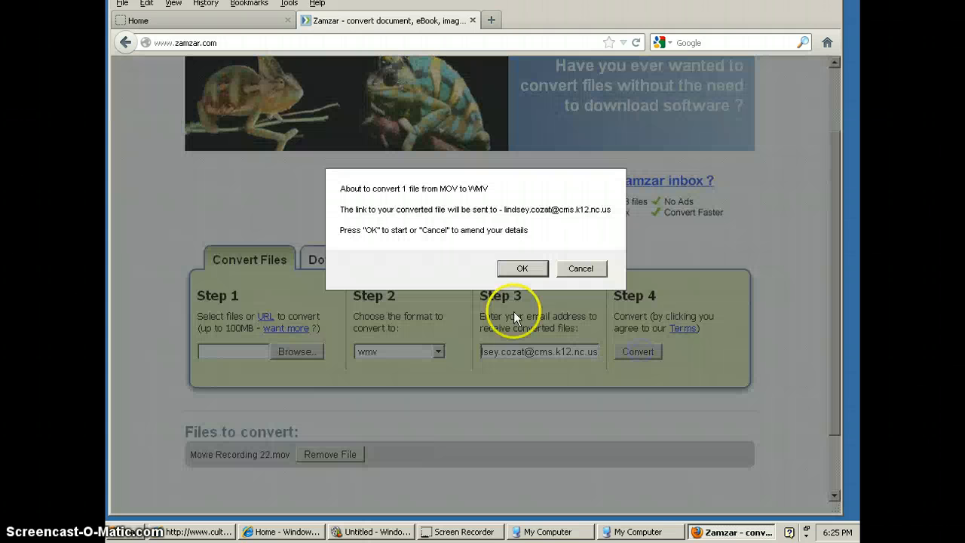
{"action": "left_click", "coordinate": [523, 269]}
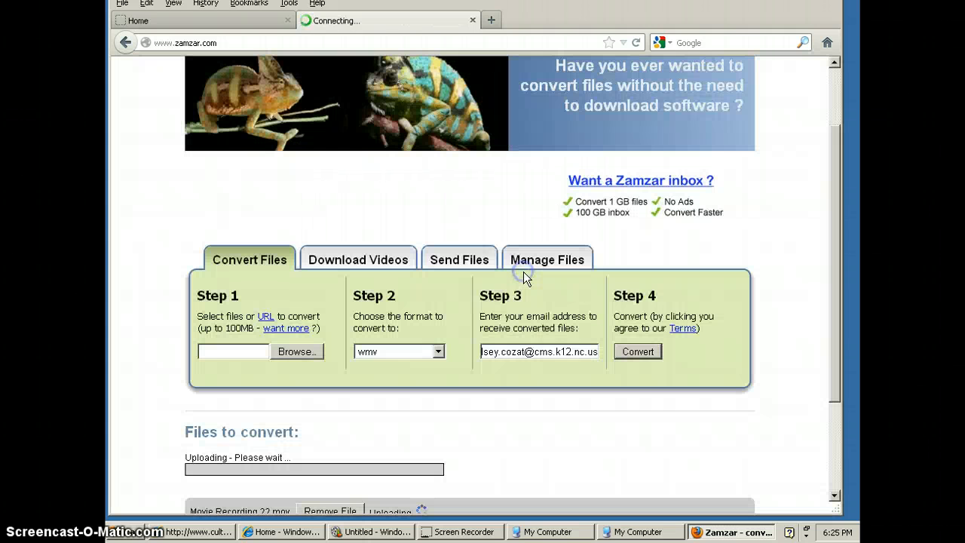
{"action": "scroll", "coordinate": [351, 445], "scroll_direction": "down", "scroll_amount": 2}
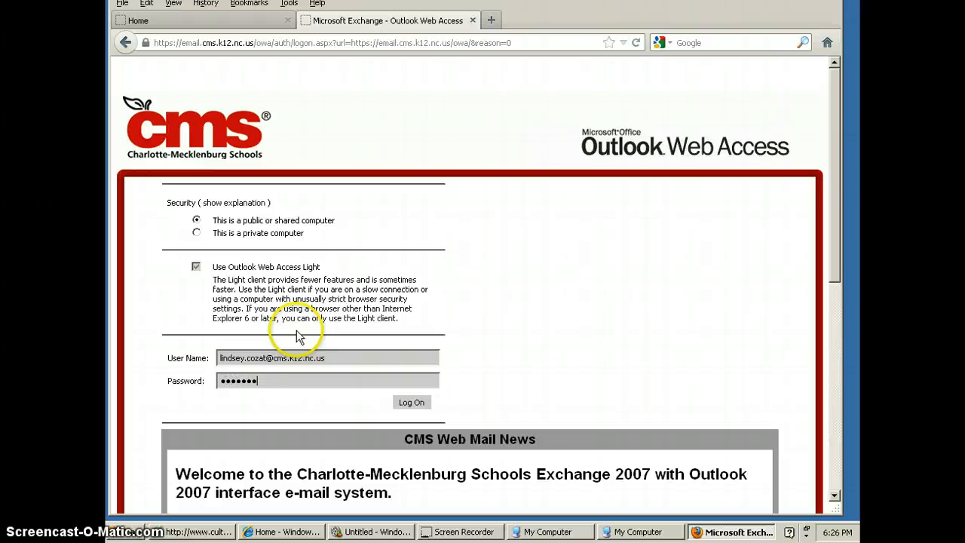
Step: Log on to Outlook Web Access, open the Zamzar converted-file message, and follow its download link
{"action": "key", "text": "Return"}
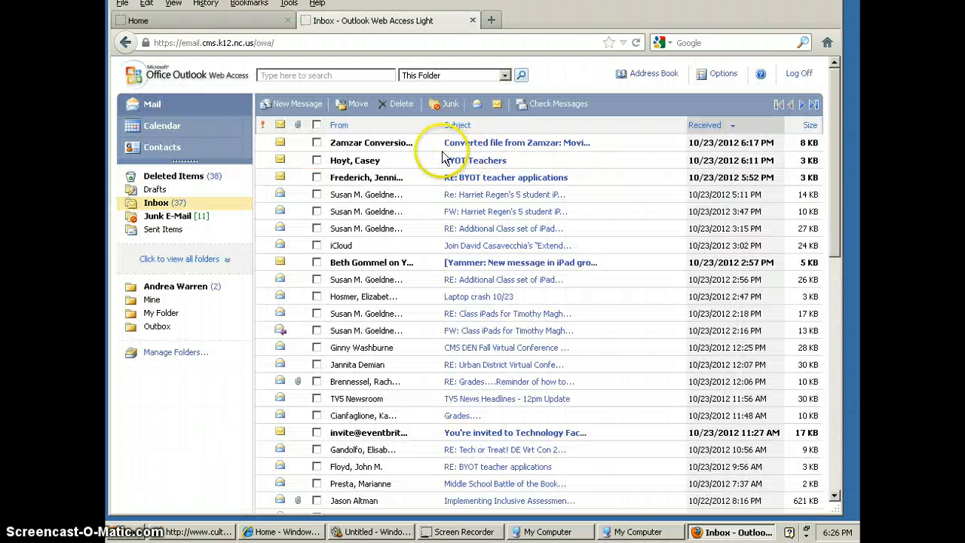
{"action": "left_click", "coordinate": [511, 149]}
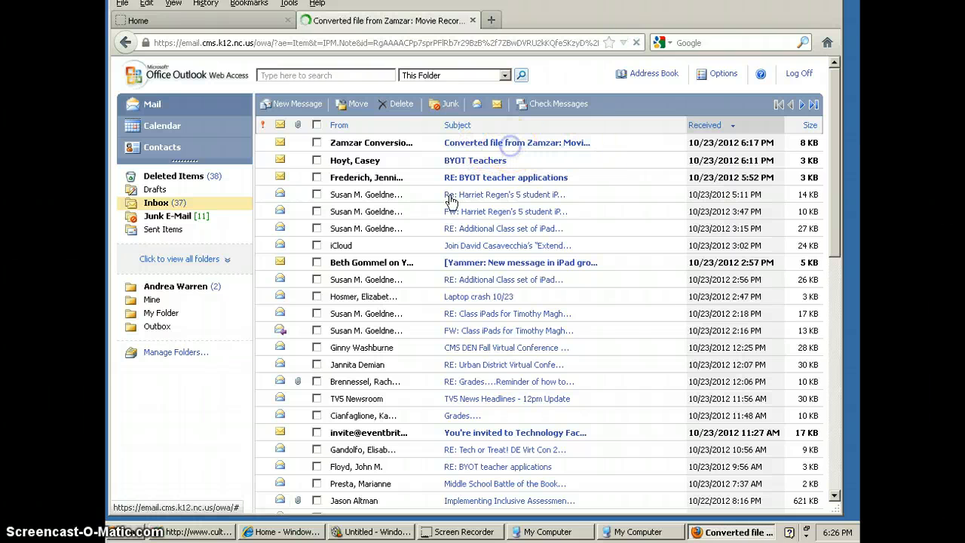
{"action": "scroll", "coordinate": [483, 309], "scroll_direction": "down", "scroll_amount": 4}
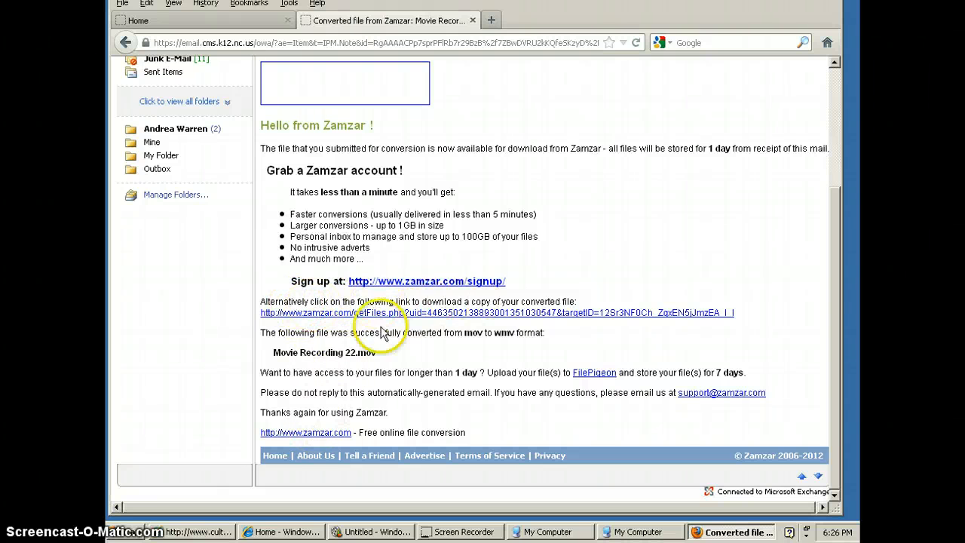
{"action": "left_click", "coordinate": [420, 312]}
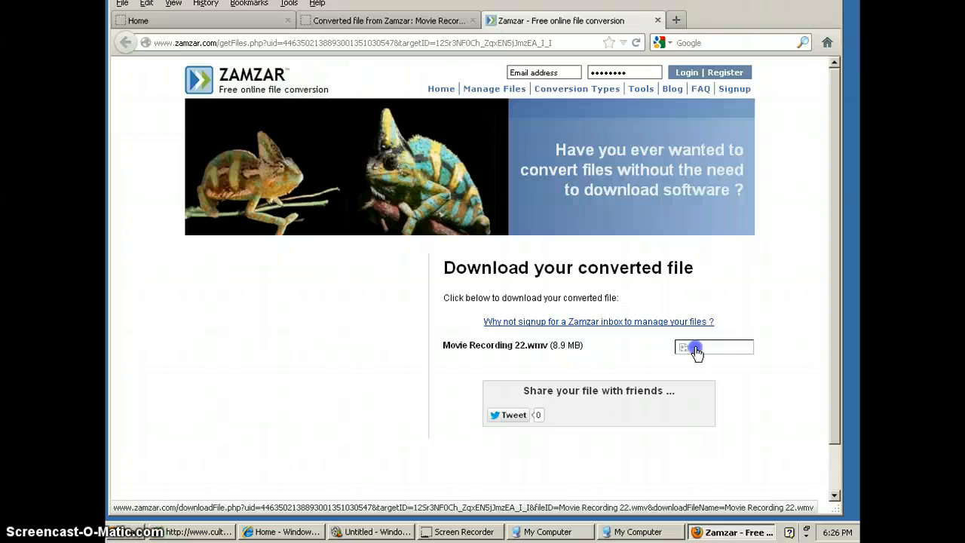
Step: Download the converted Movie Recording 22.wmv and save it to Removable Disk (E:) as Movie Recording 22
{"action": "left_click", "coordinate": [695, 349]}
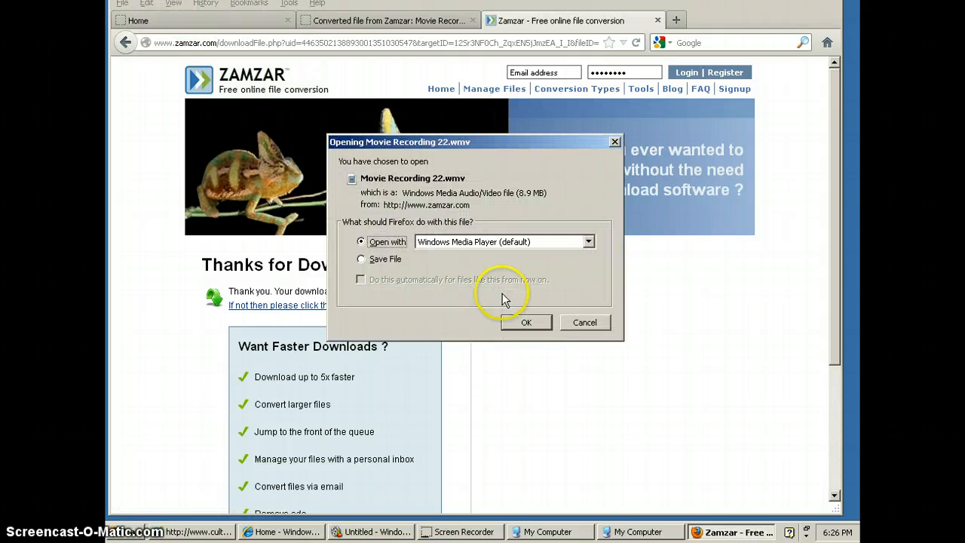
{"action": "left_click", "coordinate": [363, 259]}
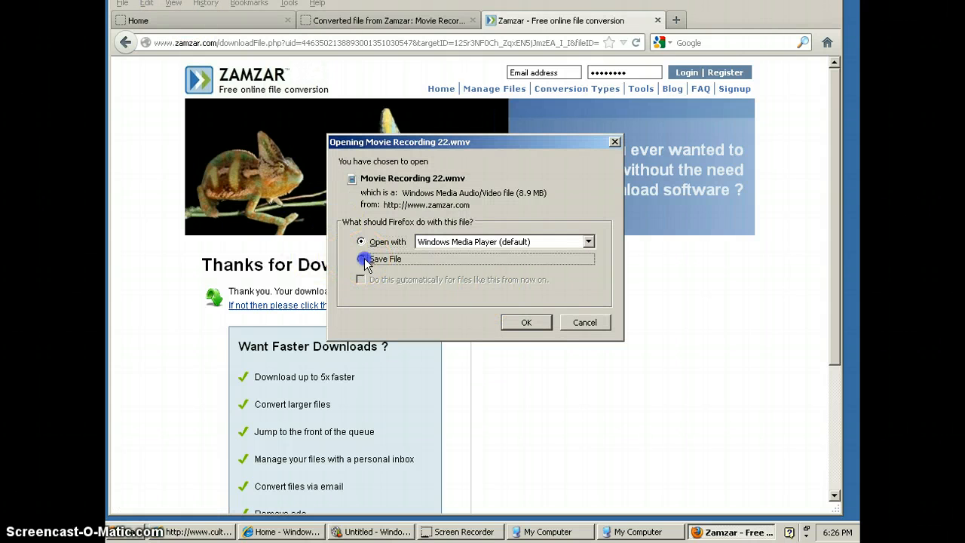
{"action": "left_click", "coordinate": [528, 324]}
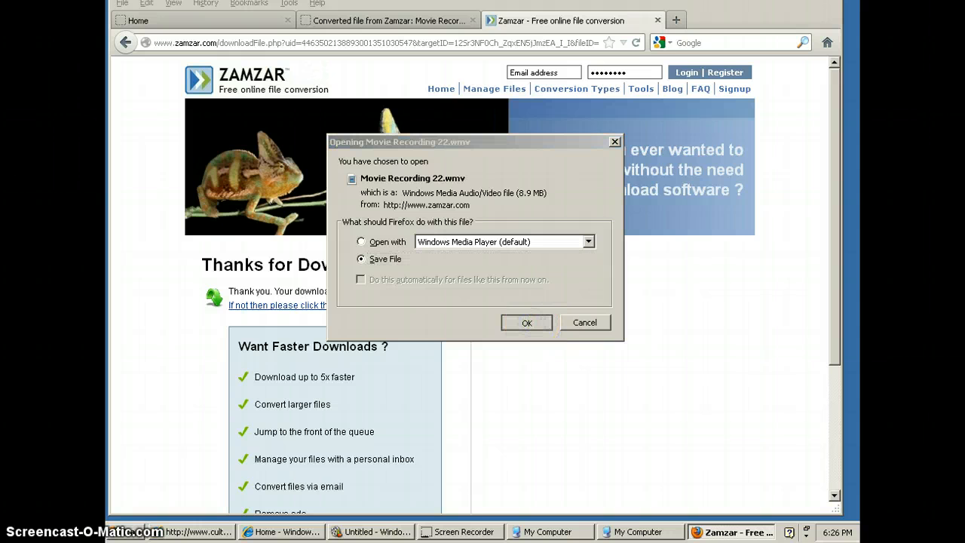
{"action": "left_click", "coordinate": [151, 205]}
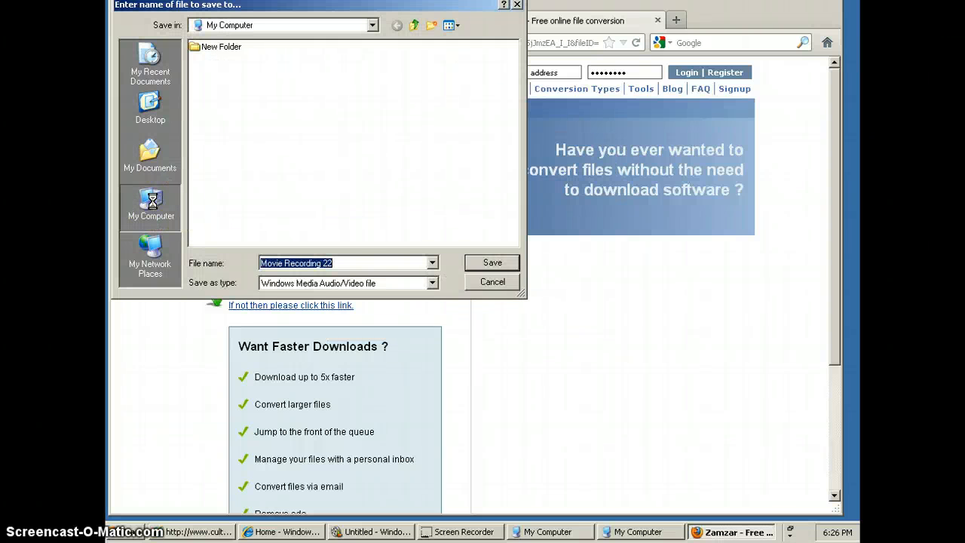
{"action": "left_click", "coordinate": [381, 231]}
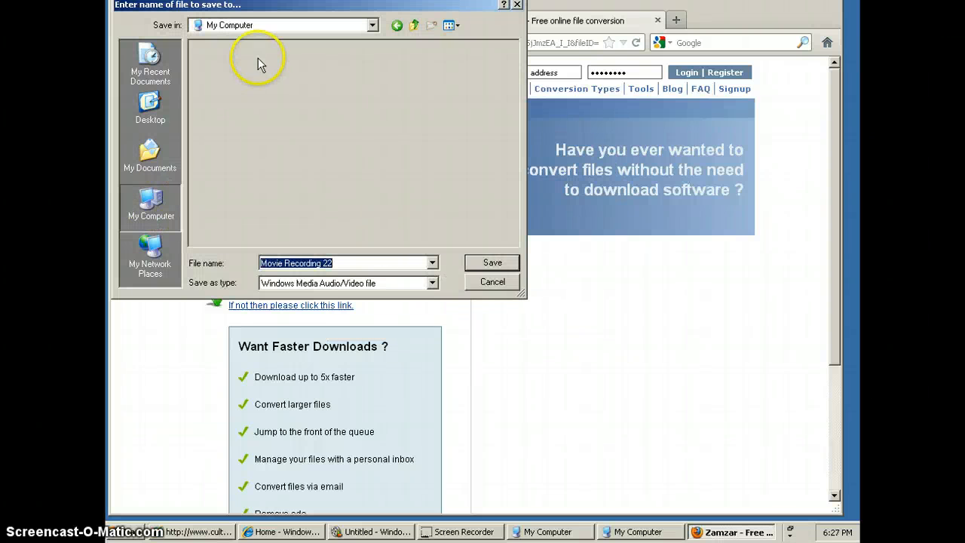
{"action": "left_click", "coordinate": [239, 70]}
{"action": "left_click", "coordinate": [486, 264]}
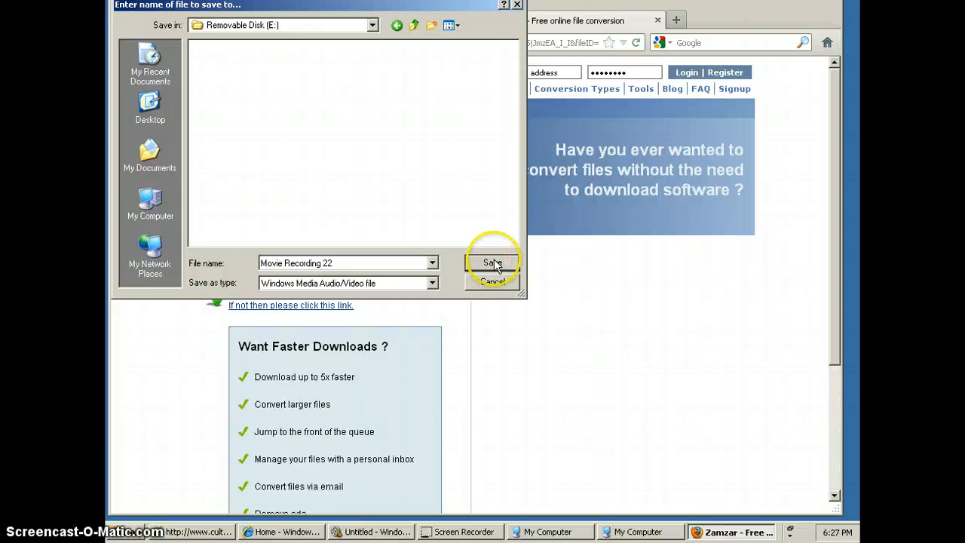
{"action": "left_click", "coordinate": [491, 263]}
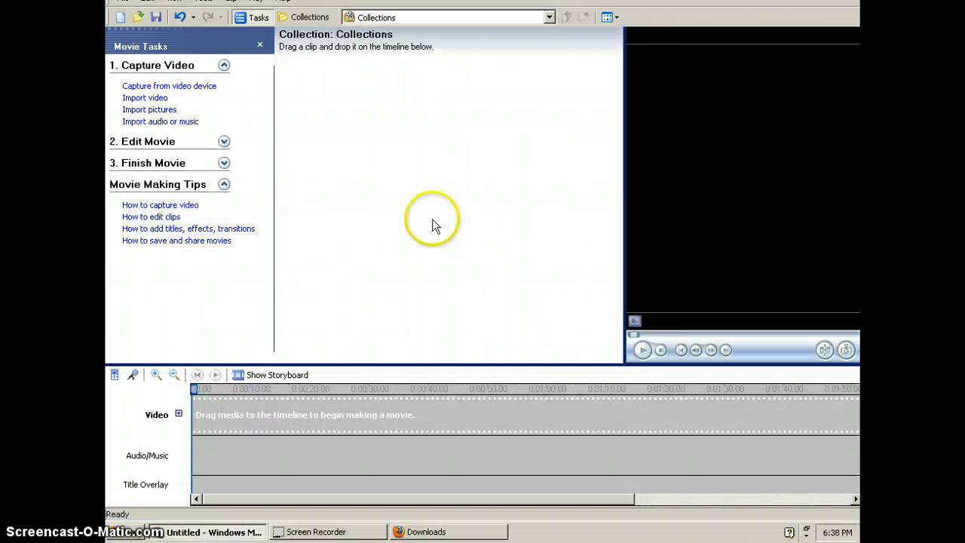
Step: In Windows Movie Maker, import the pictures pyramids-22small and stem-blossoms-at-morehead-academy-314 from Removable Disk (E:)
{"action": "left_click", "coordinate": [147, 110]}
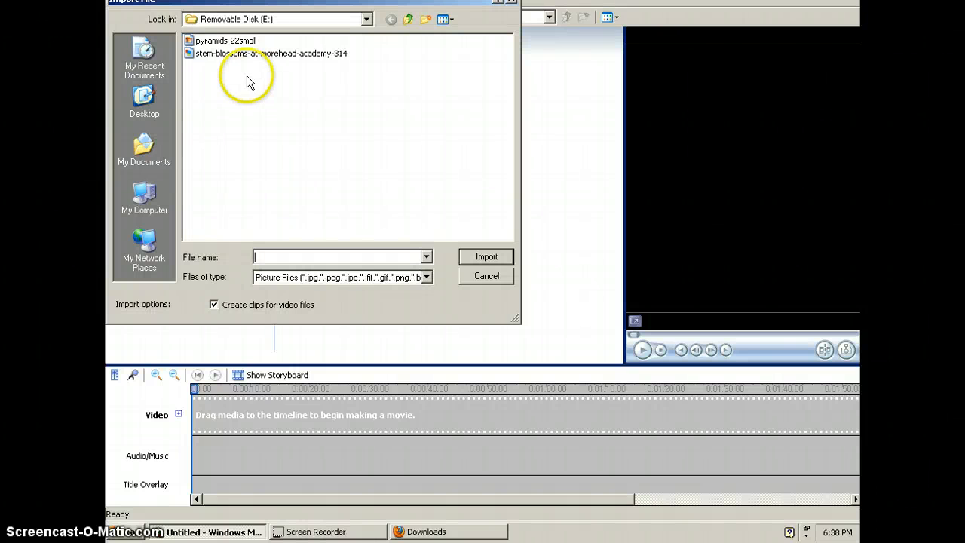
{"action": "left_click", "coordinate": [367, 20]}
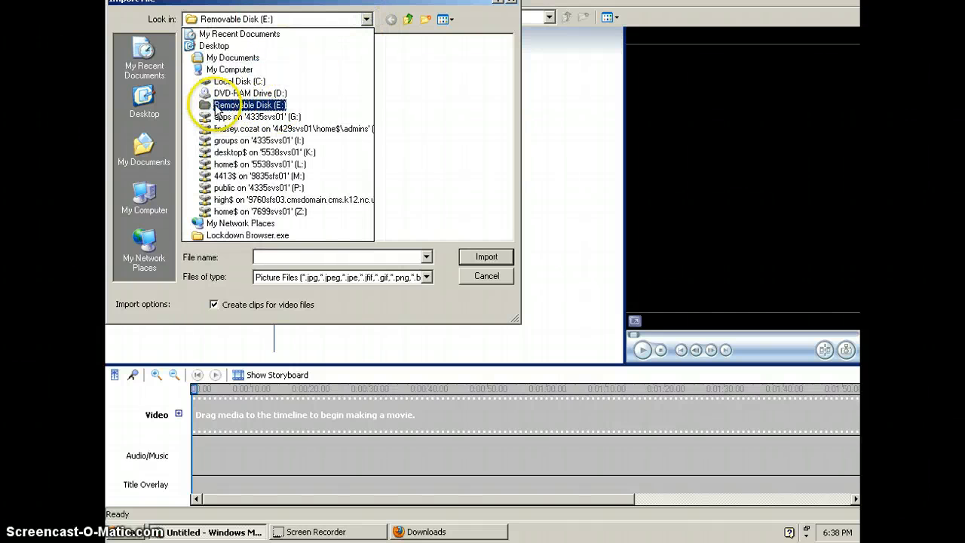
{"action": "left_click", "coordinate": [439, 104]}
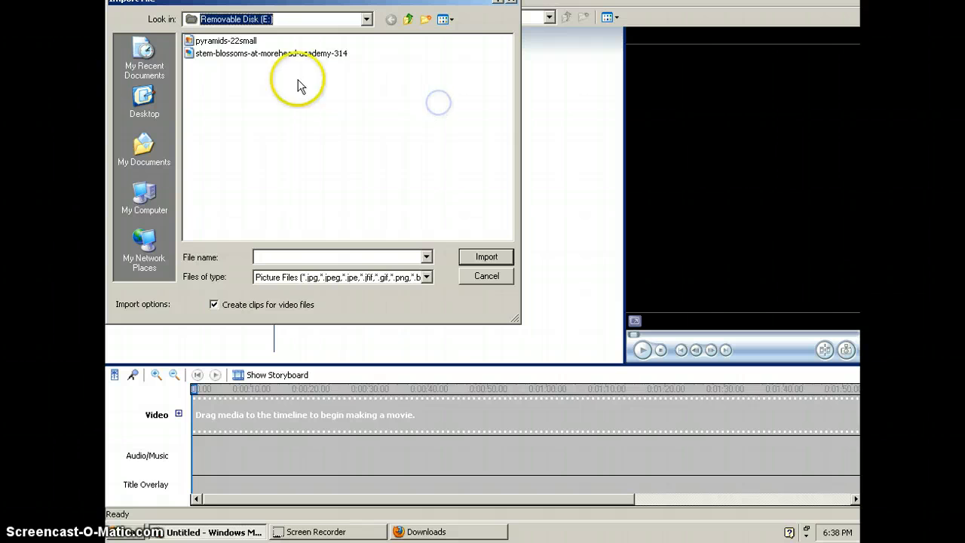
{"action": "left_click", "coordinate": [364, 77]}
{"action": "left_click_drag", "start_coordinate": [364, 78], "coordinate": [172, 34]}
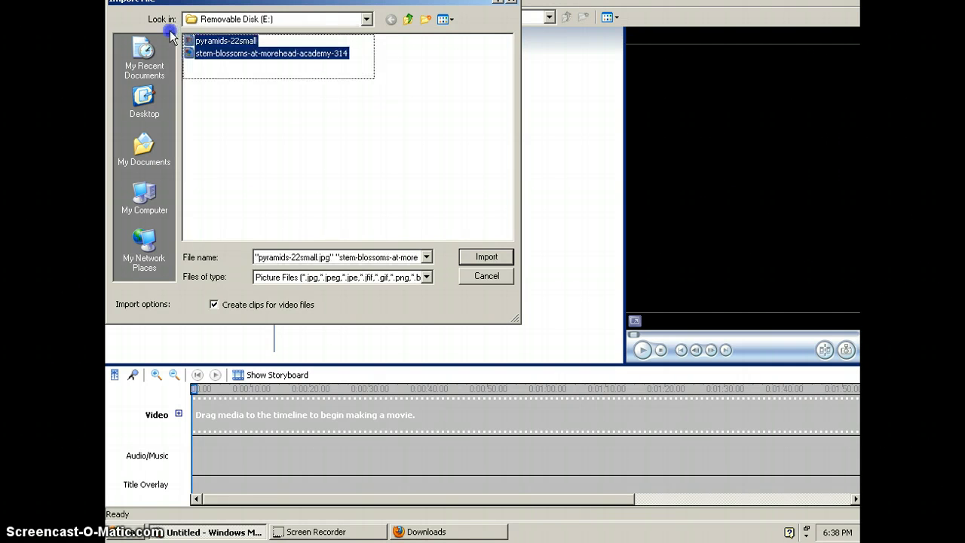
{"action": "left_click", "coordinate": [481, 256]}
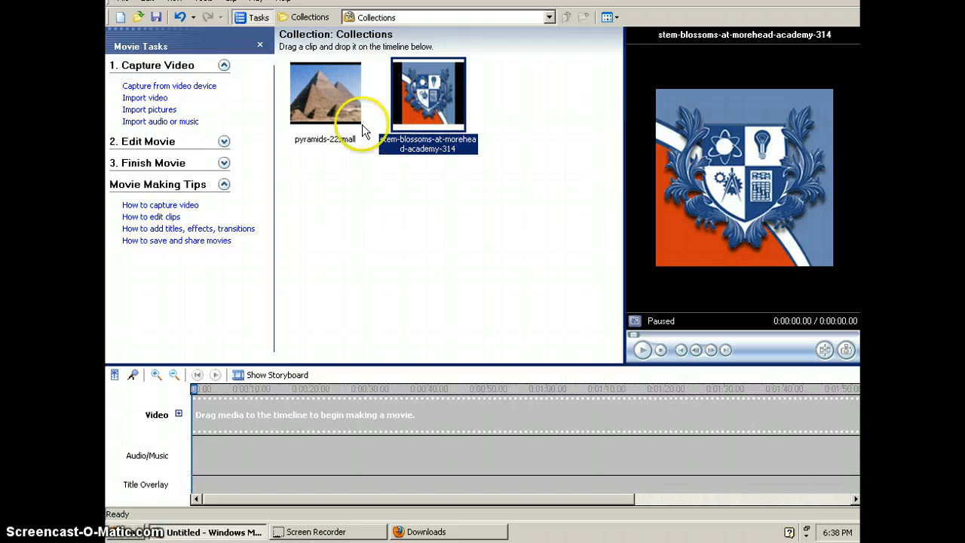
Step: Import the videos Movie Recording 22 and Movie_Recording_25 from Removable Disk (E:)
{"action": "left_click", "coordinate": [147, 98]}
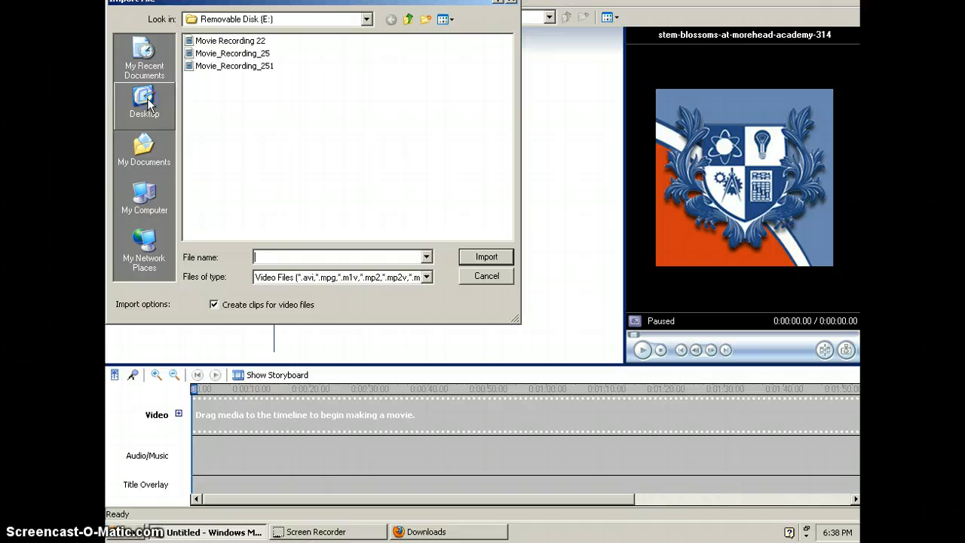
{"action": "left_click", "coordinate": [253, 53]}
{"action": "left_click", "coordinate": [249, 40], "text": "shift"}
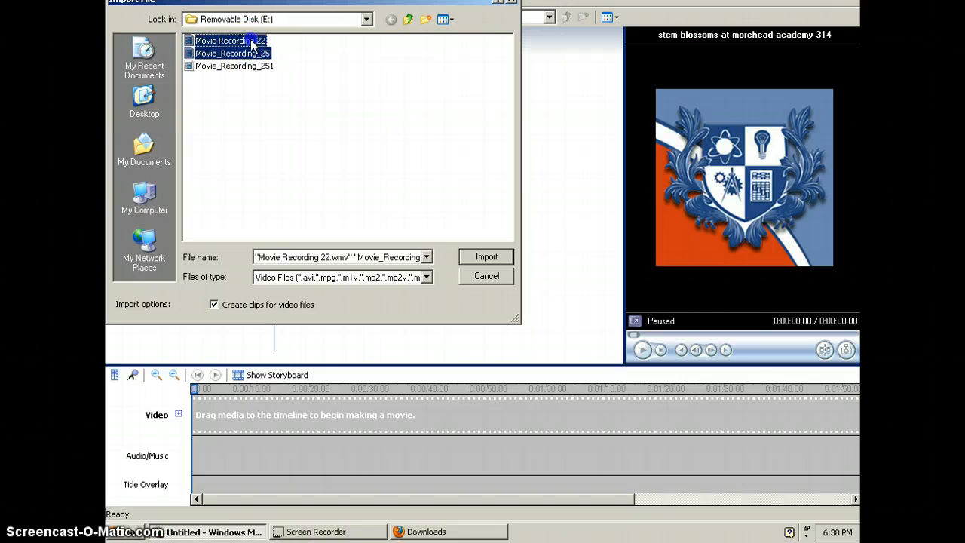
{"action": "left_click", "coordinate": [490, 256]}
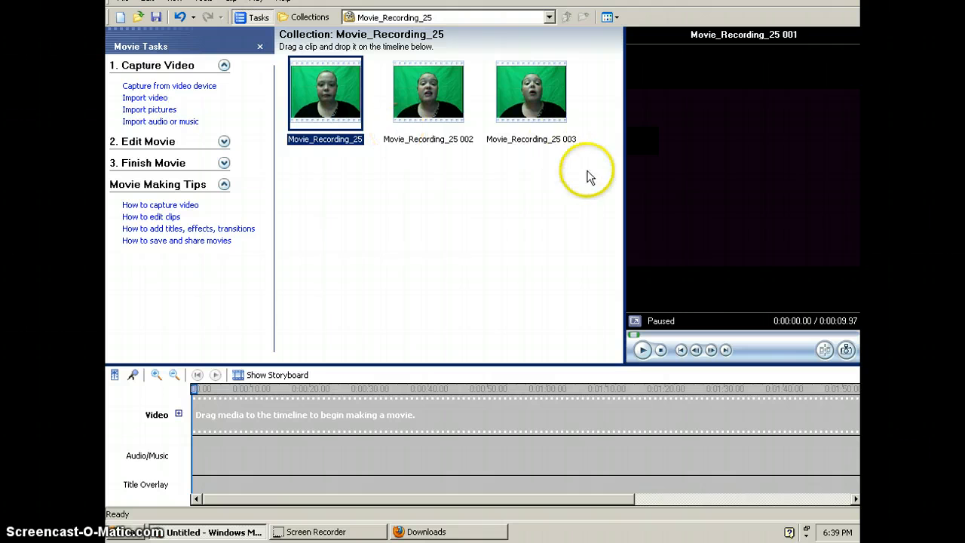
Step: Combine all the clips in the Movie_Recording_25 collection into a single clip
{"action": "left_click_drag", "start_coordinate": [572, 157], "coordinate": [312, 63]}
{"action": "right_click", "coordinate": [319, 74]}
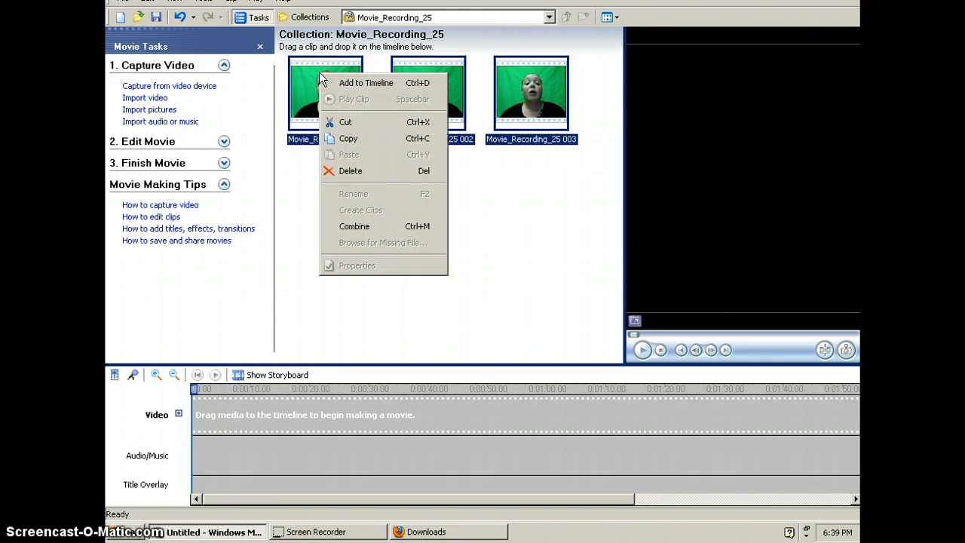
{"action": "left_click", "coordinate": [379, 230]}
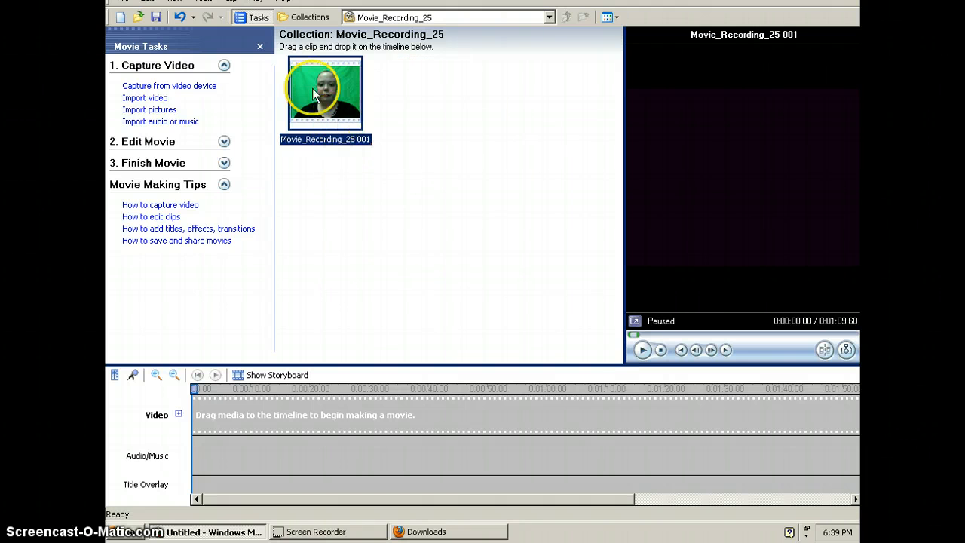
Step: Import the Movie Recording 22 video from Removable Disk (E:) once more
{"action": "left_click", "coordinate": [151, 97]}
{"action": "left_click", "coordinate": [245, 41]}
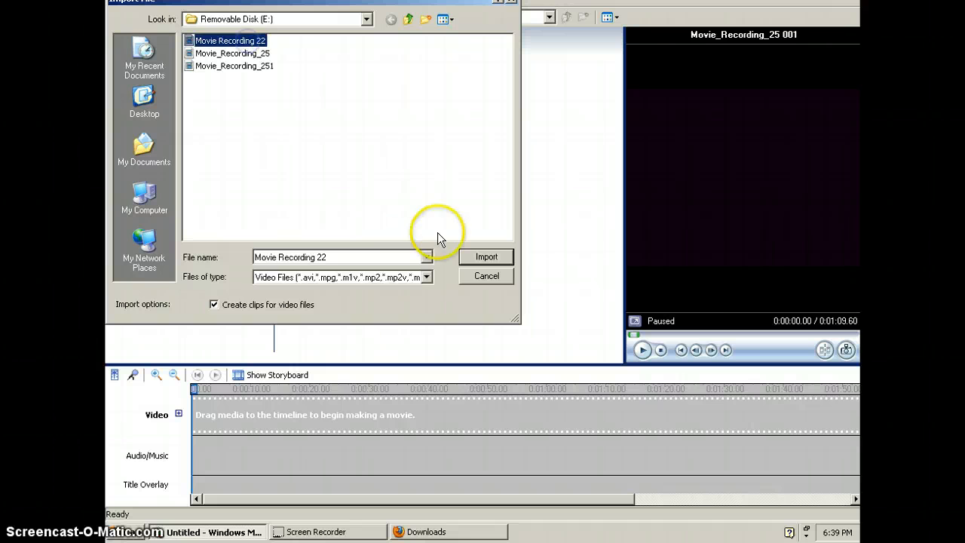
{"action": "left_click", "coordinate": [486, 257]}
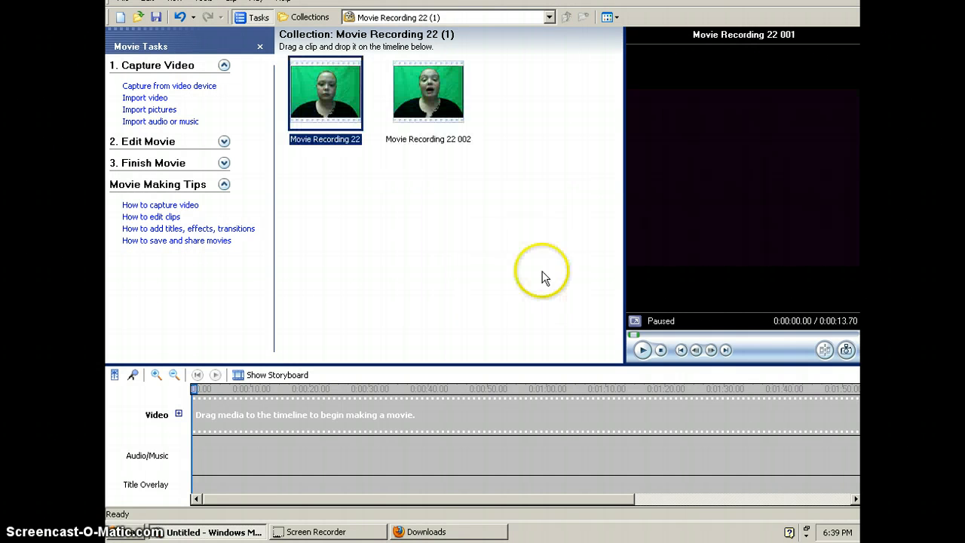
Step: Combine the two clips in the Movie Recording 22 (1) collection into one clip
{"action": "left_click_drag", "start_coordinate": [503, 184], "coordinate": [258, 49]}
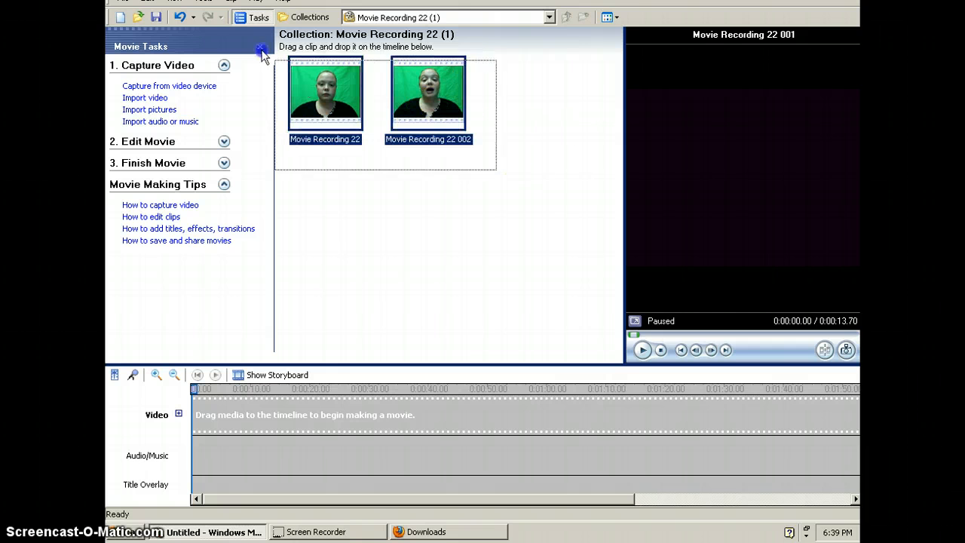
{"action": "right_click", "coordinate": [348, 91]}
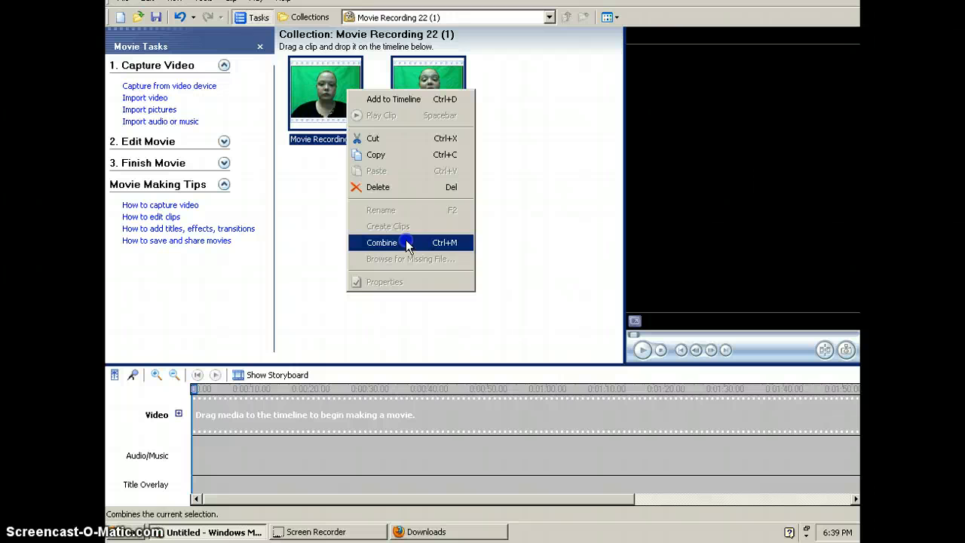
{"action": "left_click", "coordinate": [552, 214]}
{"action": "left_click_drag", "start_coordinate": [548, 205], "coordinate": [271, 34]}
{"action": "right_click", "coordinate": [336, 96]}
{"action": "left_click", "coordinate": [399, 242]}
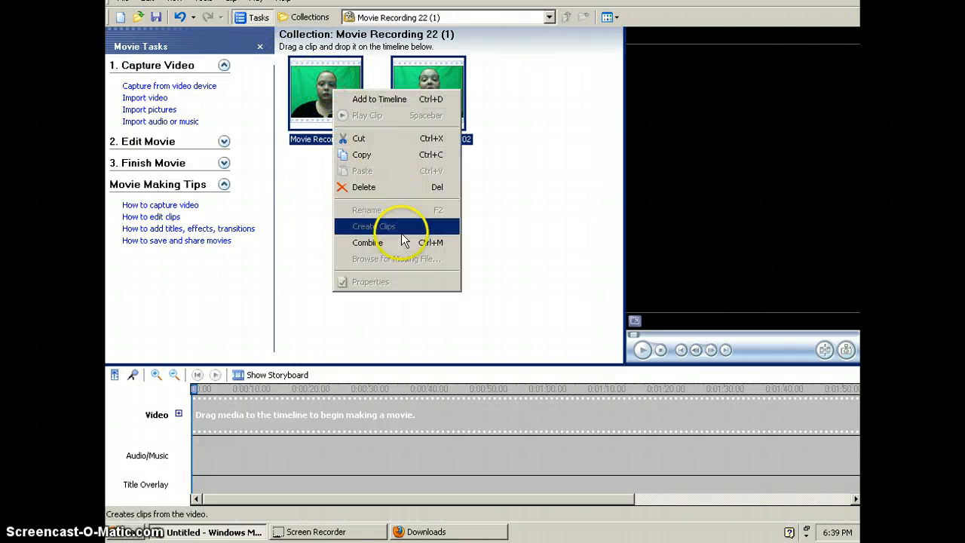
Step: Place the stem-blossoms-at-morehead-academy-314 picture from Collections at the start of the timeline and lengthen it to about 11 seconds
{"action": "left_click", "coordinate": [548, 16]}
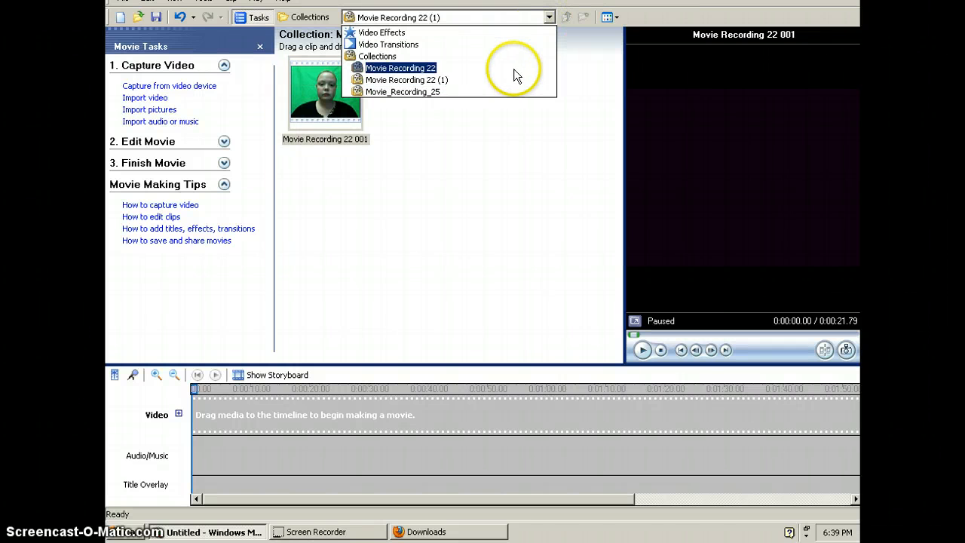
{"action": "left_click", "coordinate": [465, 69]}
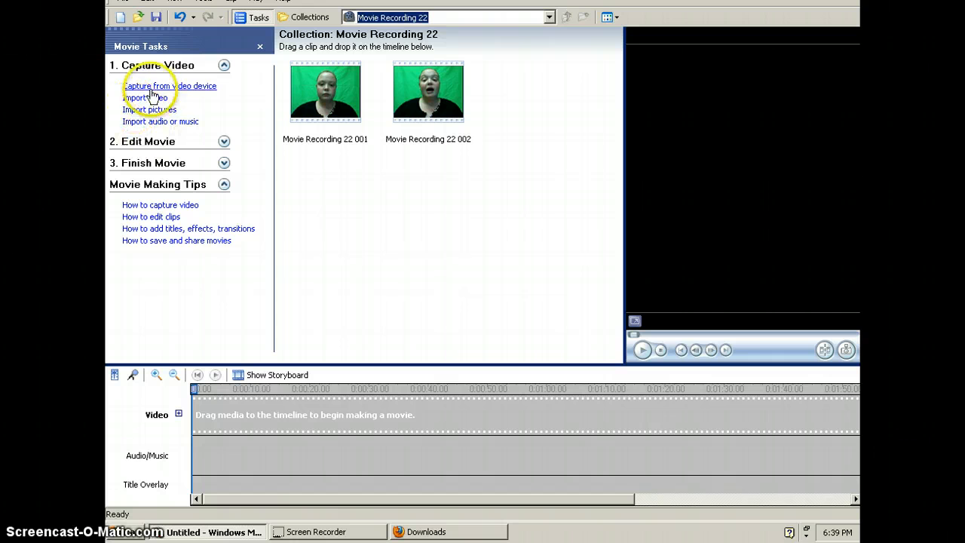
{"action": "left_click", "coordinate": [549, 17]}
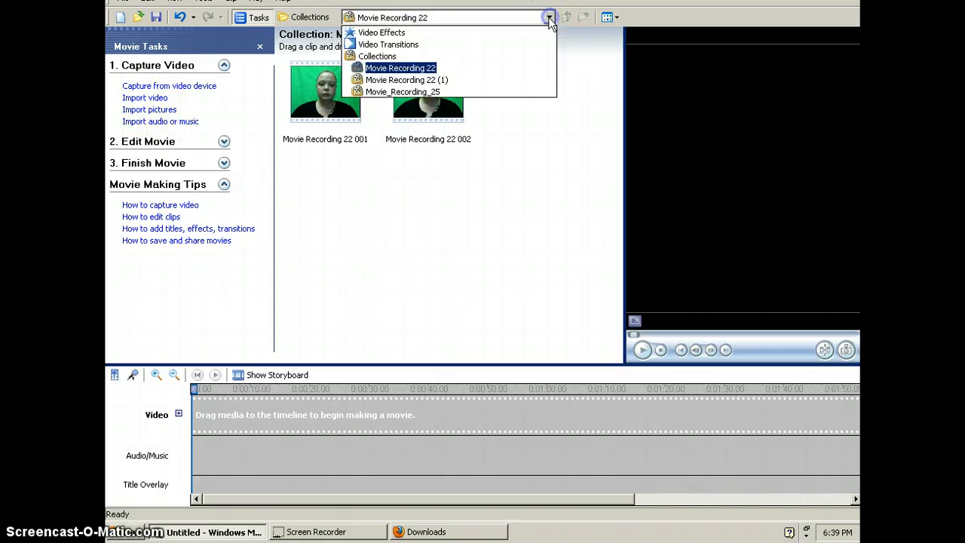
{"action": "left_click", "coordinate": [461, 57]}
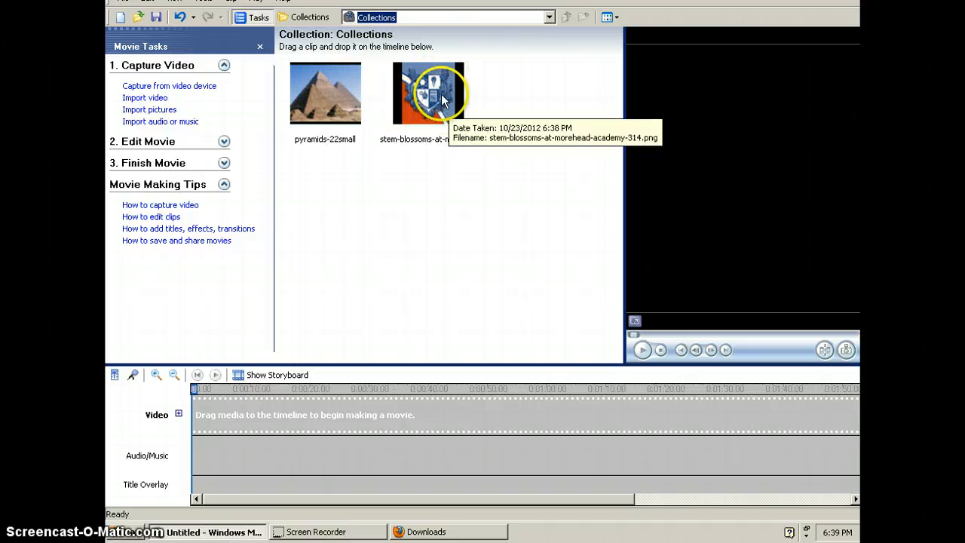
{"action": "left_click_drag", "start_coordinate": [440, 94], "coordinate": [428, 111]}
{"action": "left_click_drag", "start_coordinate": [304, 353], "coordinate": [251, 424]}
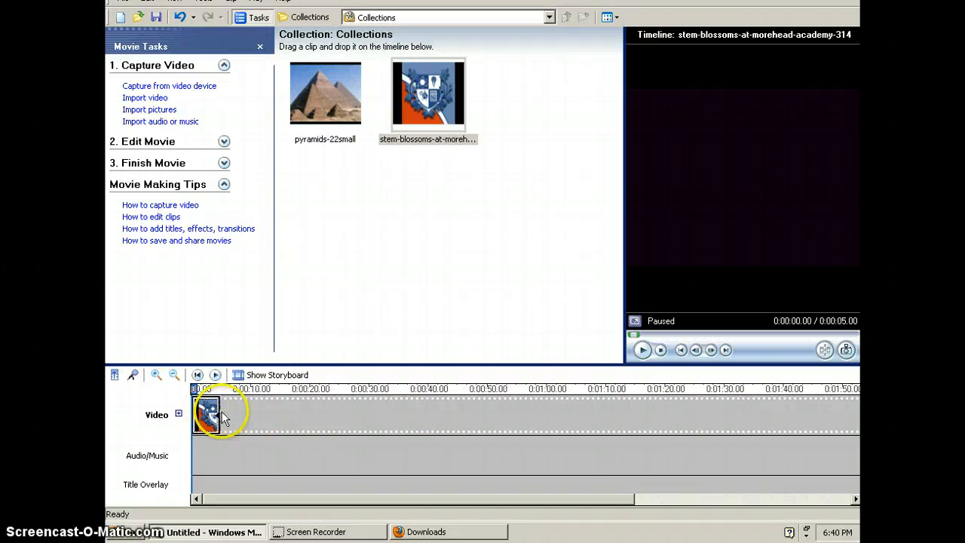
{"action": "left_click_drag", "start_coordinate": [219, 411], "coordinate": [254, 411]}
Step: Add the Movie Recording 22 001 clip after the stem-blossoms picture and lengthen the picture to roughly match the clip's duration
{"action": "left_click", "coordinate": [447, 22]}
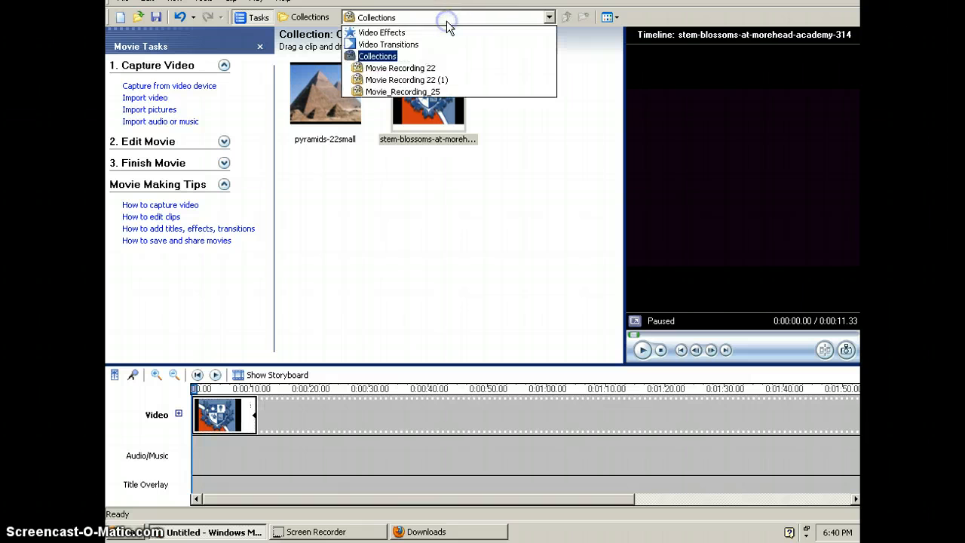
{"action": "left_click", "coordinate": [436, 81]}
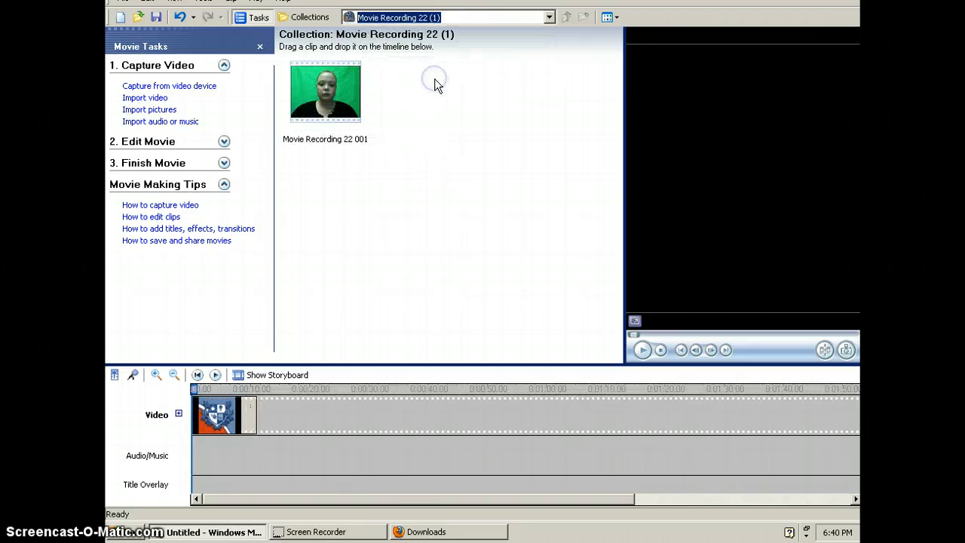
{"action": "left_click_drag", "start_coordinate": [320, 82], "coordinate": [315, 411]}
{"action": "left_click", "coordinate": [245, 409]}
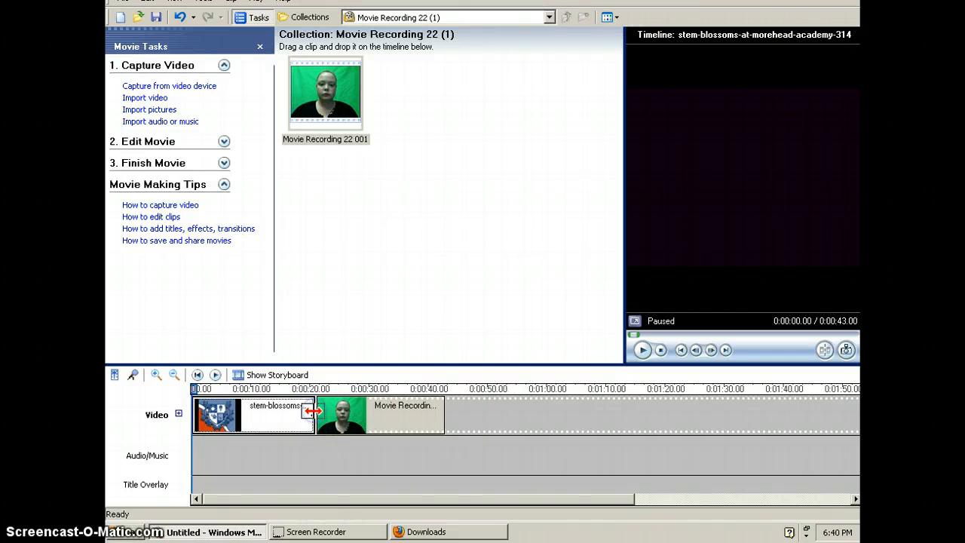
Step: Insert the Greenscreen transition between the stem-blossoms picture and the Movie Recording 22 001 clip
{"action": "left_click", "coordinate": [225, 142]}
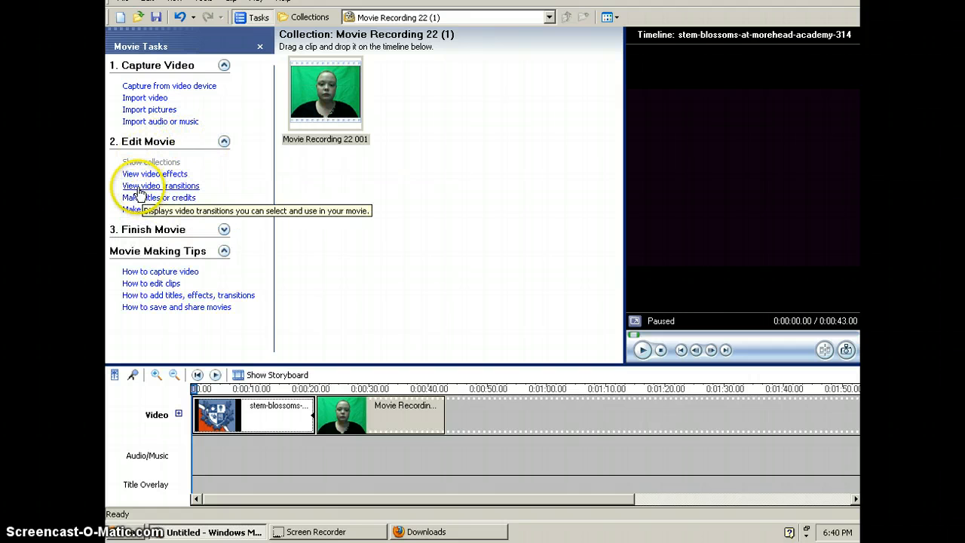
{"action": "left_click", "coordinate": [182, 189]}
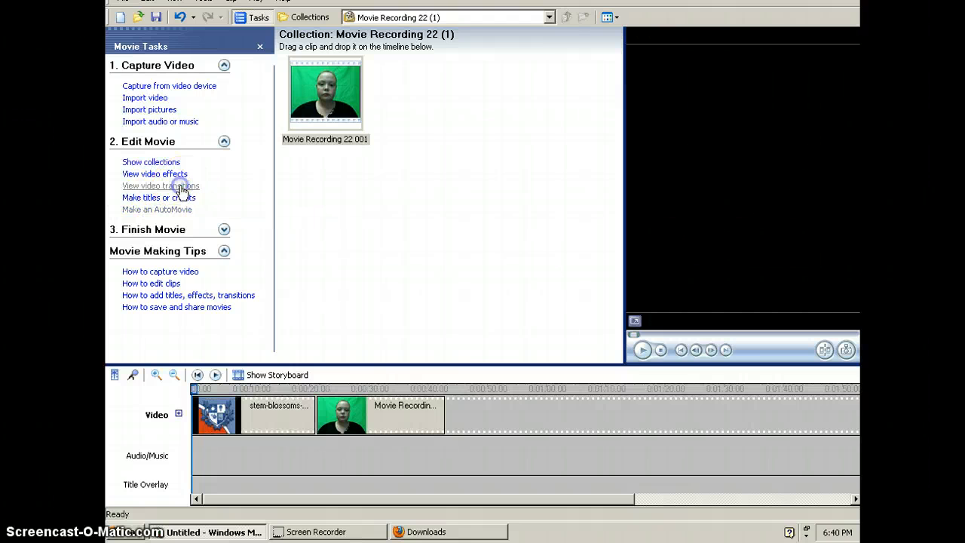
{"action": "left_click_drag", "start_coordinate": [615, 78], "coordinate": [617, 171]}
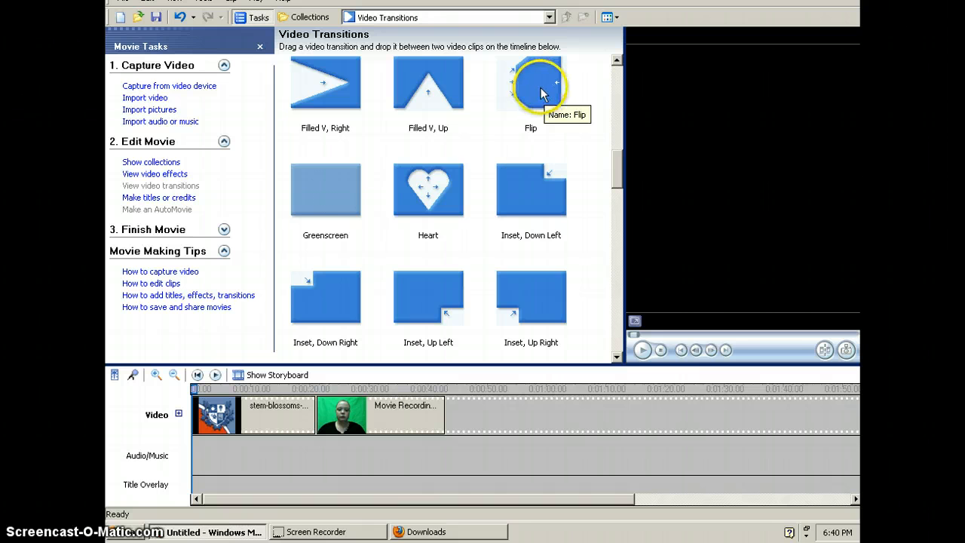
{"action": "left_click", "coordinate": [326, 196]}
{"action": "left_click_drag", "start_coordinate": [326, 197], "coordinate": [317, 415]}
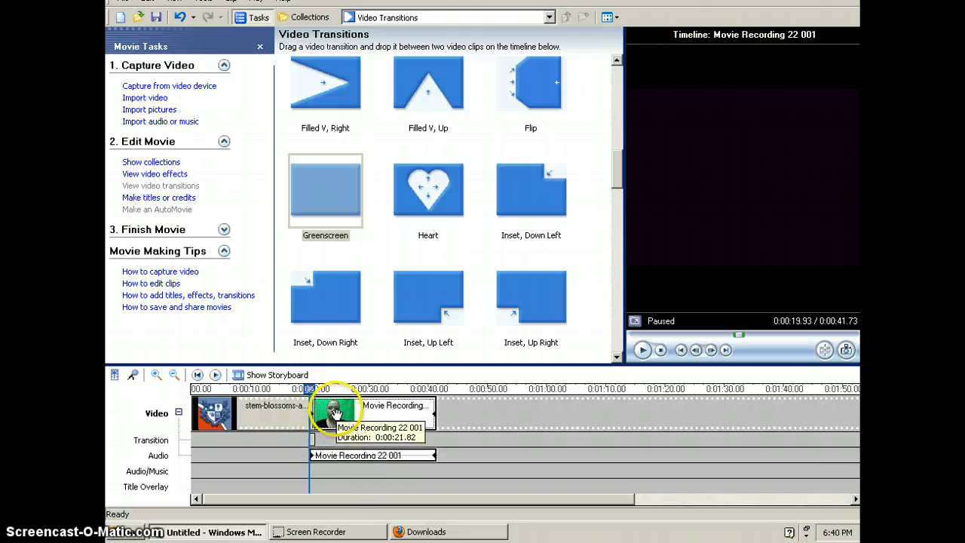
Step: Overlap the Movie Recording 22 001 clip across nearly the whole stem-blossoms picture and play the timeline to preview it
{"action": "left_click_drag", "start_coordinate": [333, 413], "coordinate": [222, 416]}
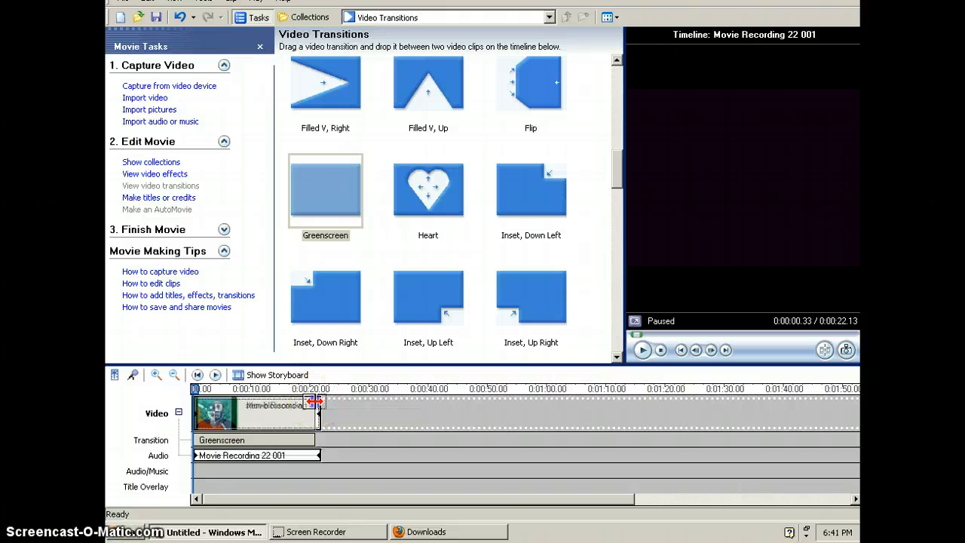
{"action": "left_click", "coordinate": [316, 402]}
{"action": "left_click", "coordinate": [333, 438]}
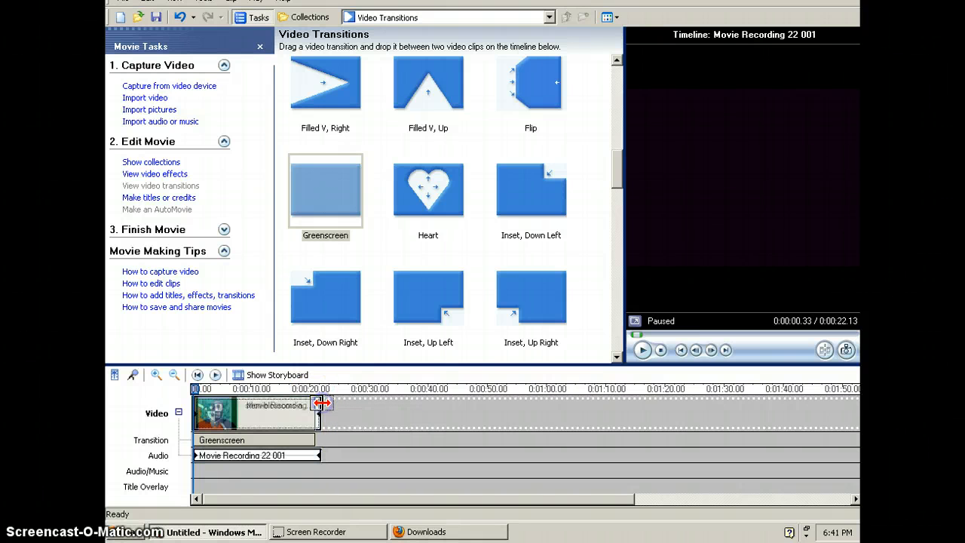
{"action": "left_click", "coordinate": [215, 376]}
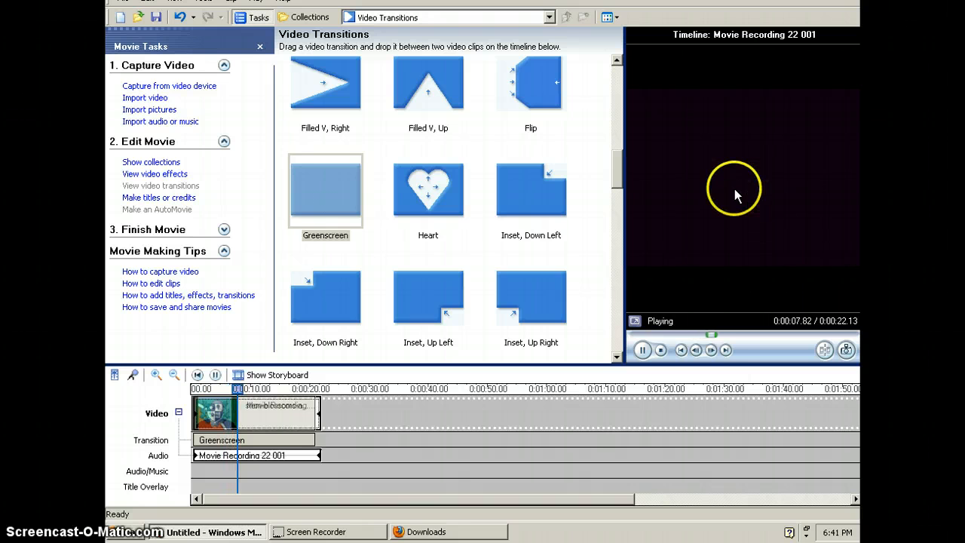
{"action": "left_click", "coordinate": [659, 350]}
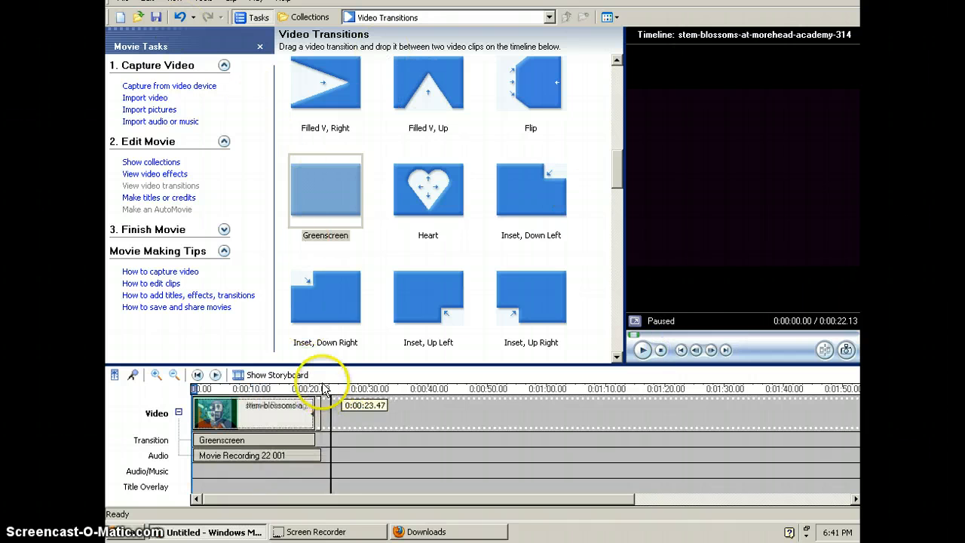
Step: Clear the stem-blossoms picture and the Movie Recording 22 001 clip from the timeline
{"action": "left_click", "coordinate": [264, 407]}
{"action": "key", "text": "Delete"}
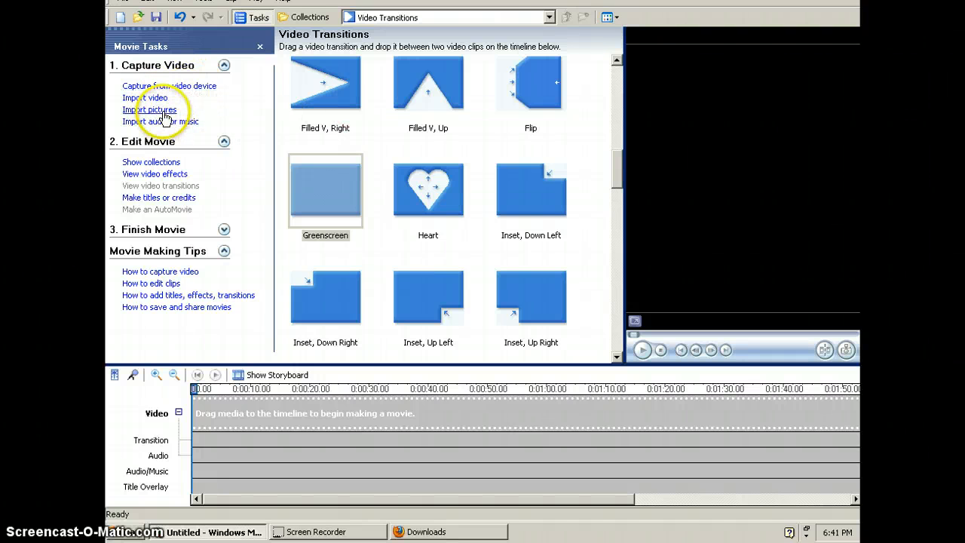
{"action": "left_click", "coordinate": [169, 109]}
{"action": "left_click", "coordinate": [484, 275]}
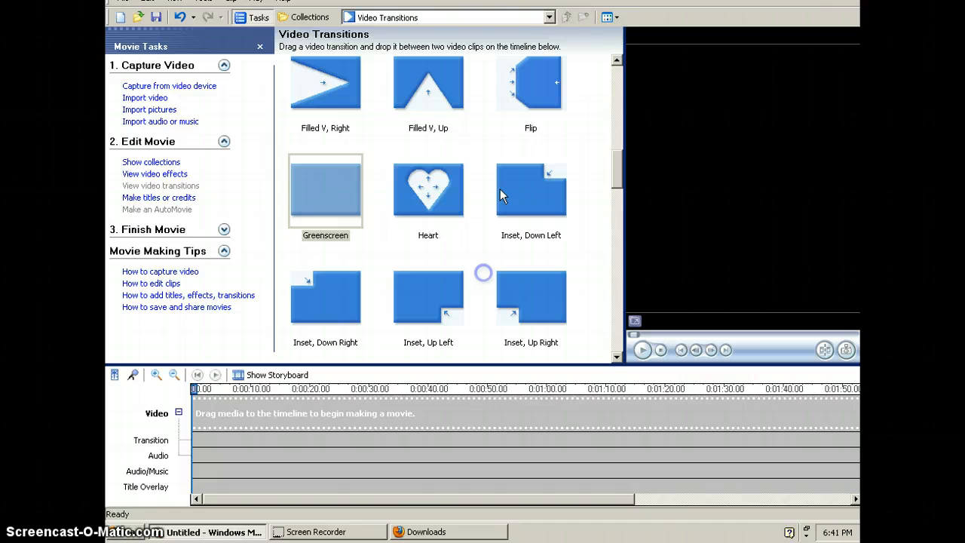
Step: Place the pyramids-22small picture on the timeline for about 31 seconds and add the Movie_Recording_25 001 clip after it
{"action": "left_click", "coordinate": [548, 18]}
{"action": "left_click", "coordinate": [419, 56]}
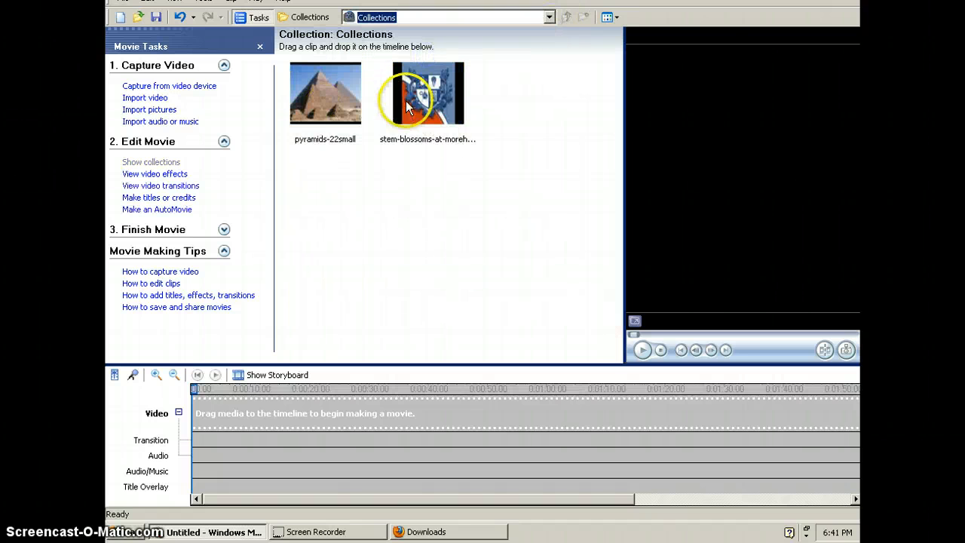
{"action": "left_click_drag", "start_coordinate": [316, 104], "coordinate": [372, 415]}
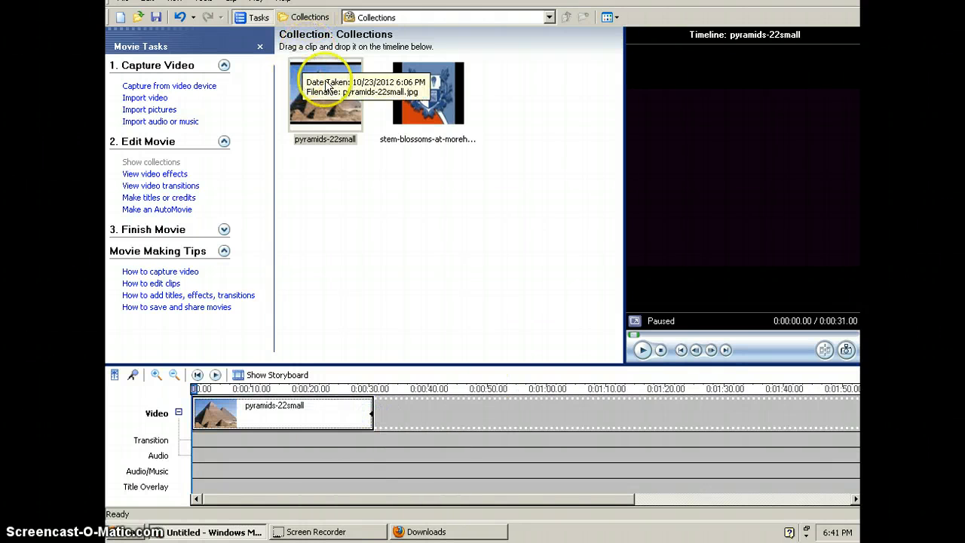
{"action": "left_click", "coordinate": [465, 23]}
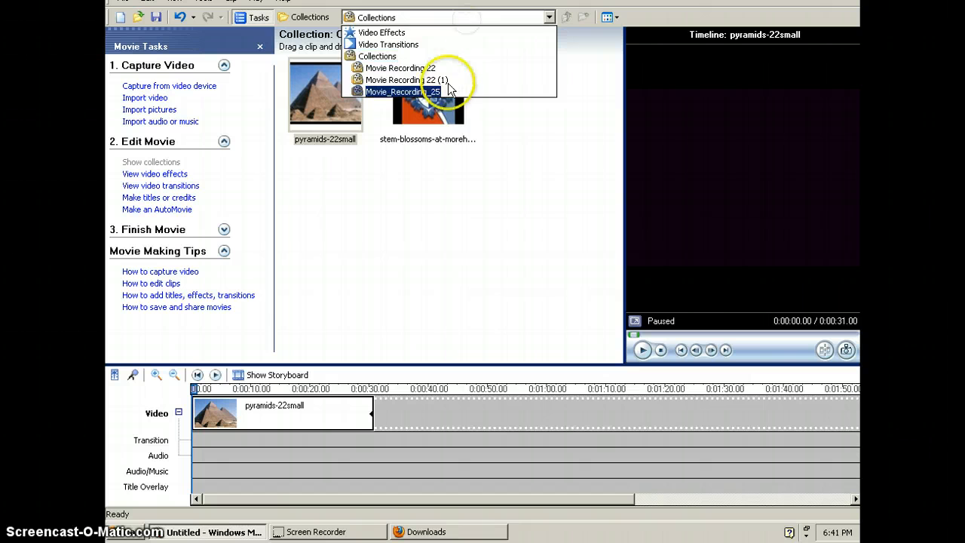
{"action": "left_click", "coordinate": [422, 91]}
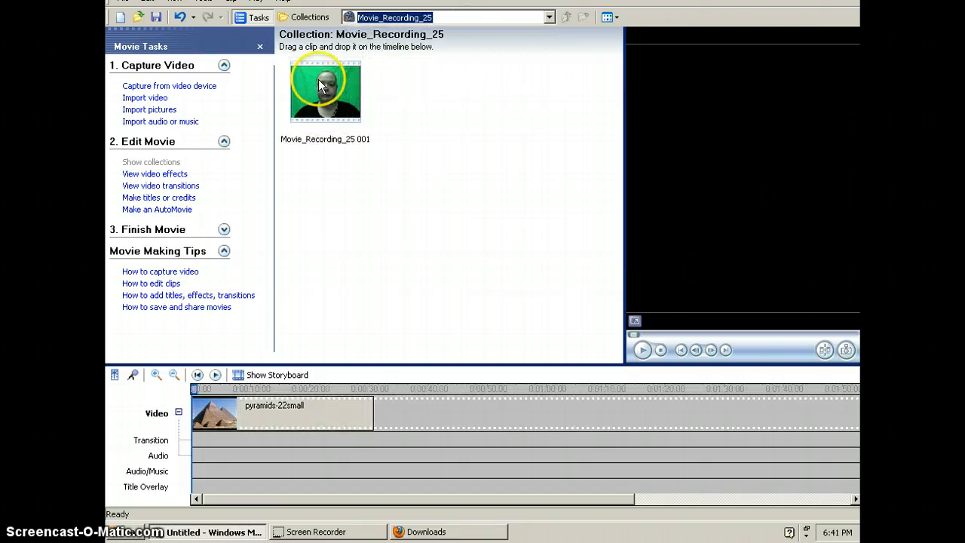
{"action": "mouse_move", "coordinate": [314, 77]}
{"action": "left_mouse_down"}
{"action": "mouse_move", "coordinate": [370, 168]}
{"action": "mouse_move", "coordinate": [425, 406]}
{"action": "left_mouse_up"}
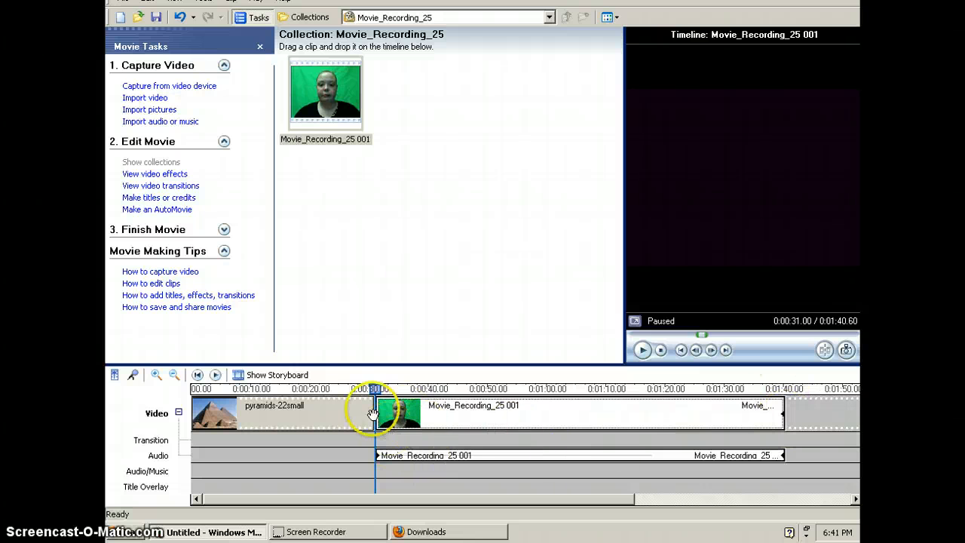
Step: Lengthen the pyramids-22small picture to about 1 minute 12 seconds
{"action": "left_click", "coordinate": [365, 410]}
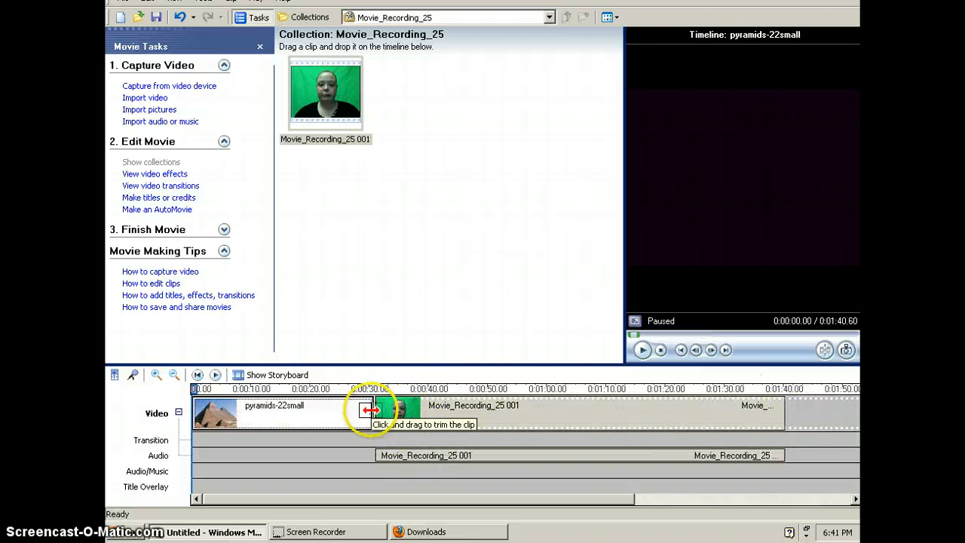
{"action": "left_click_drag", "start_coordinate": [369, 410], "coordinate": [615, 409]}
{"action": "left_click", "coordinate": [641, 415]}
{"action": "left_click", "coordinate": [531, 412]}
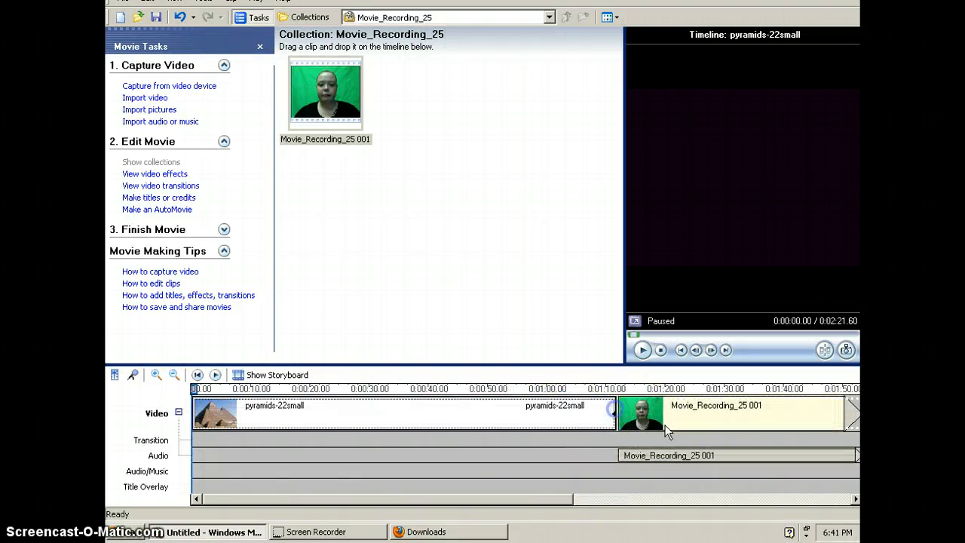
Step: Insert the Greenscreen transition between the pyramids-22small picture and the Movie_Recording_25 001 clip
{"action": "left_click", "coordinate": [667, 429]}
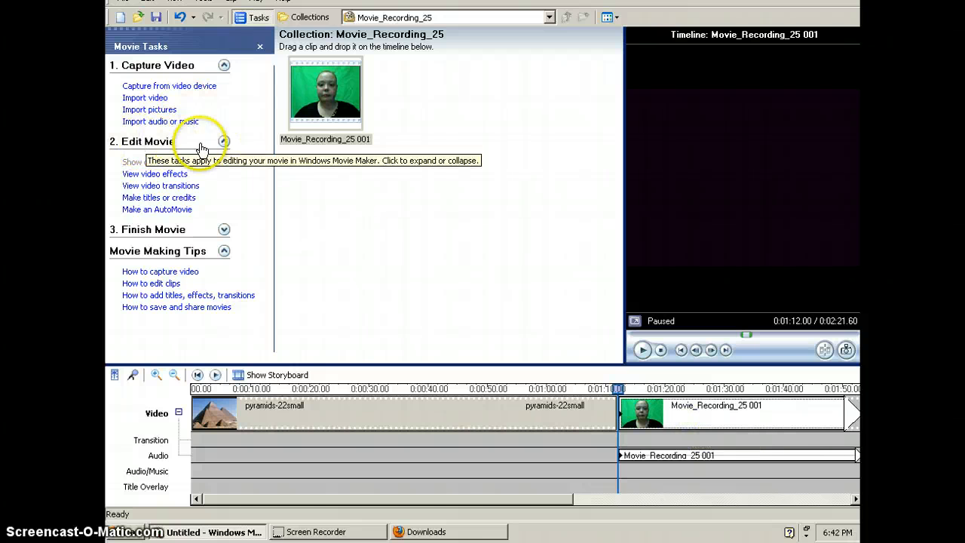
{"action": "left_click", "coordinate": [166, 191]}
{"action": "left_click_drag", "start_coordinate": [617, 72], "coordinate": [614, 155]}
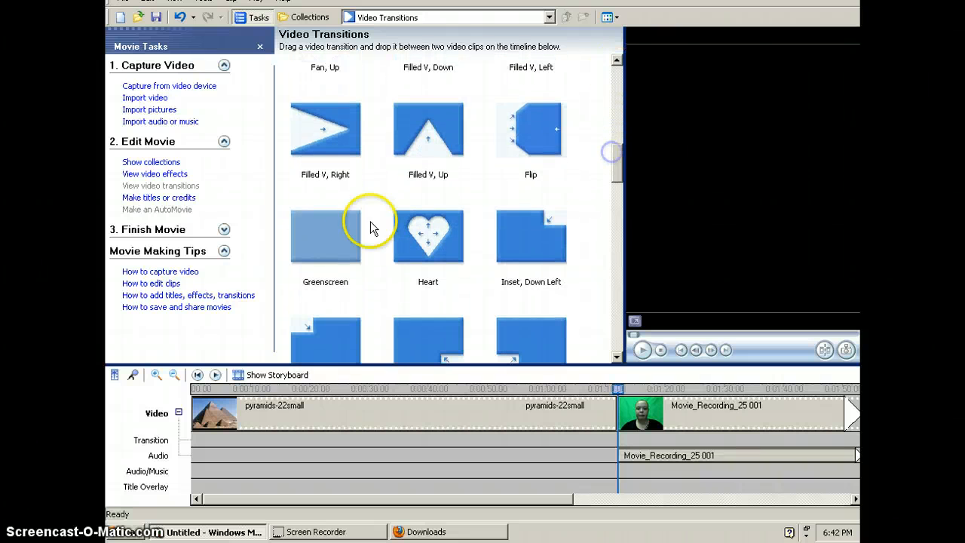
{"action": "left_click", "coordinate": [329, 233]}
{"action": "left_click_drag", "start_coordinate": [493, 334], "coordinate": [619, 437]}
Step: Overlap the Movie_Recording_25 001 clip onto the pyramids picture, starting at about 3 seconds, and preview the timeline from the beginning
{"action": "left_click", "coordinate": [639, 411]}
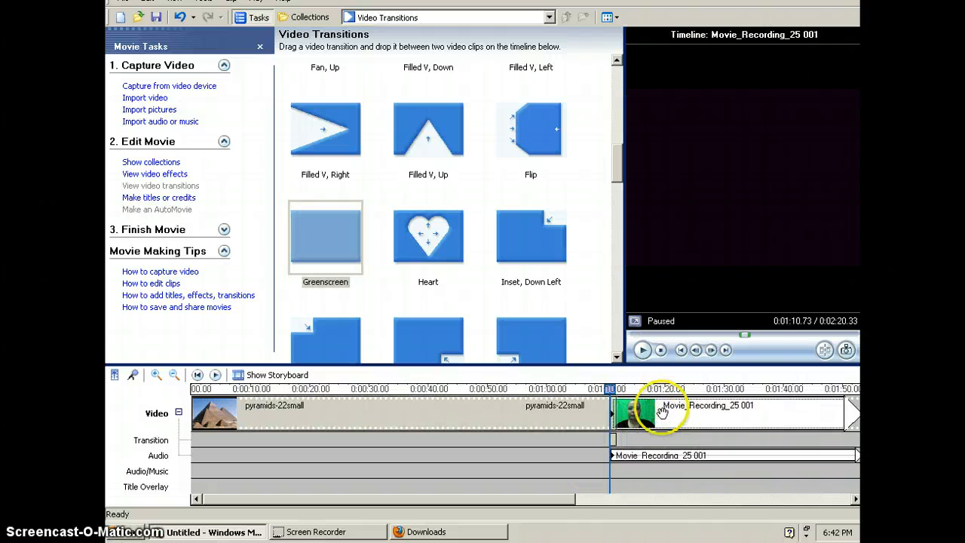
{"action": "mouse_move", "coordinate": [667, 408]}
{"action": "left_mouse_down"}
{"action": "mouse_move", "coordinate": [415, 435]}
{"action": "mouse_move", "coordinate": [269, 429]}
{"action": "left_mouse_up"}
{"action": "left_click", "coordinate": [199, 413]}
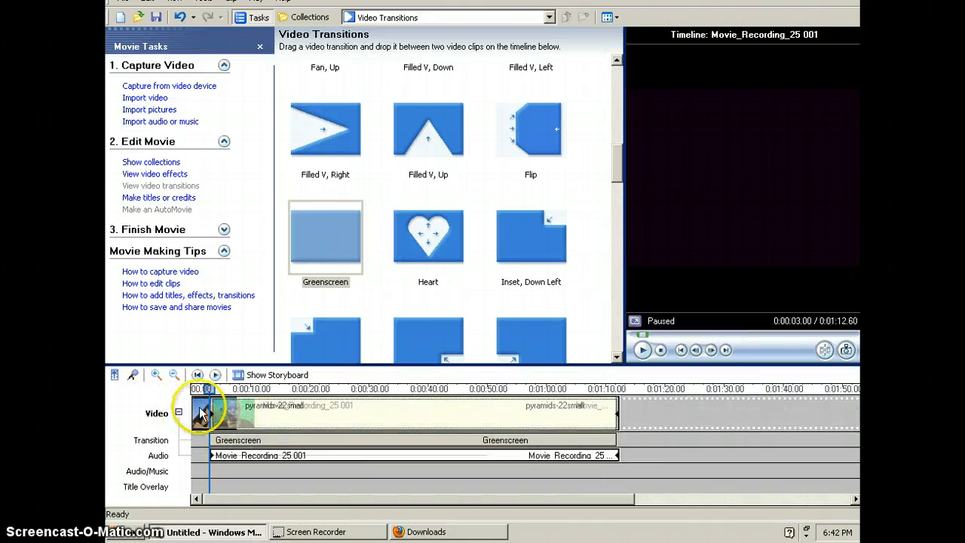
{"action": "left_click", "coordinate": [200, 413]}
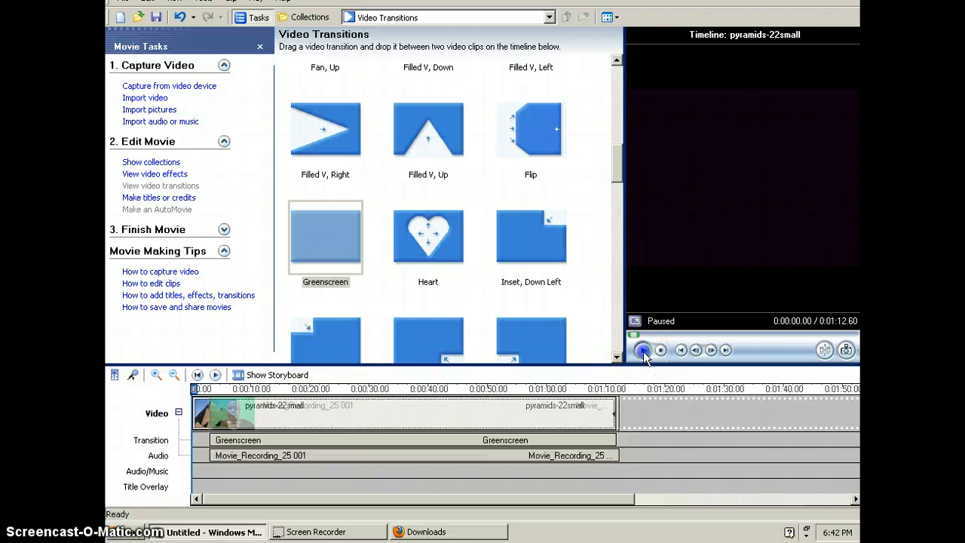
{"action": "left_click", "coordinate": [678, 364]}
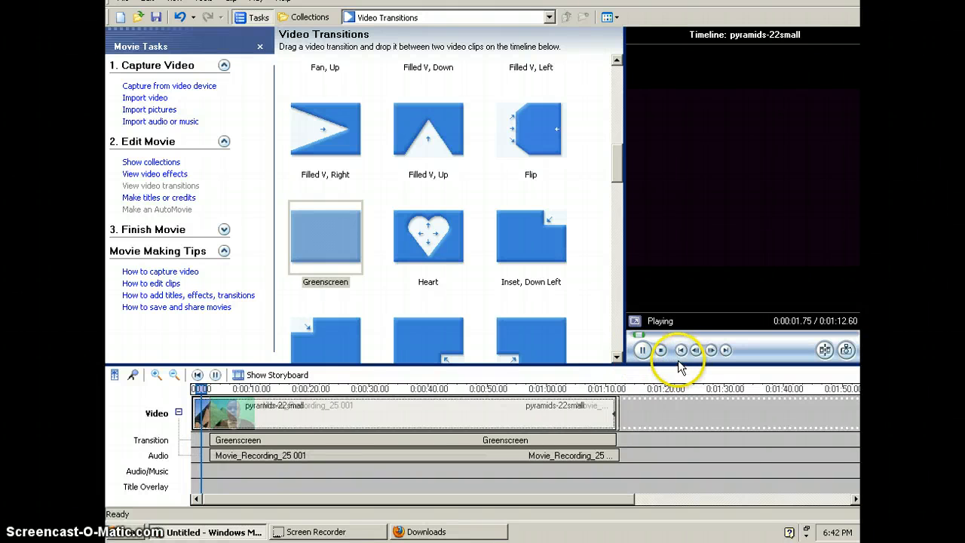
{"action": "left_click", "coordinate": [721, 361]}
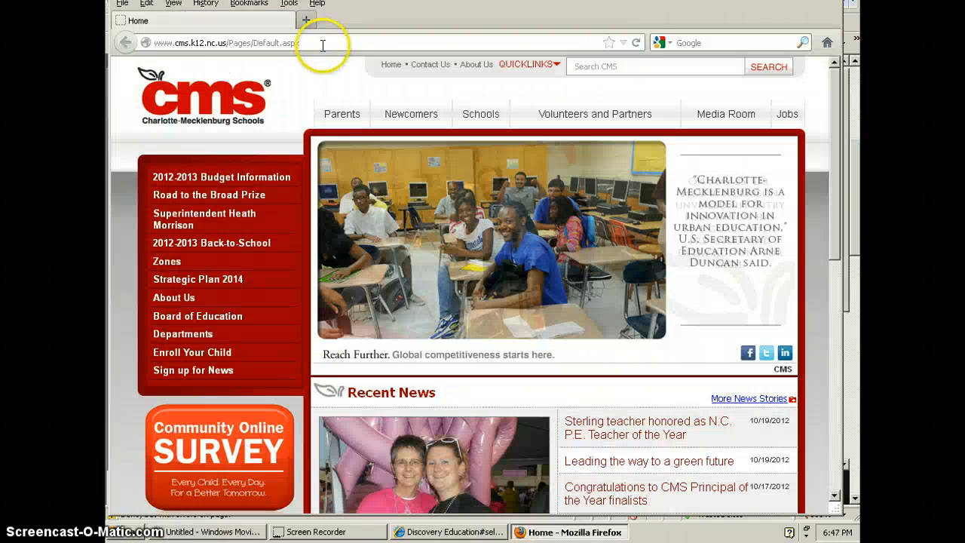
Step: Switch to Firefox and open discoveryeducation.com
{"action": "left_click", "coordinate": [322, 43]}
{"action": "type", "text": "discoveryed"}
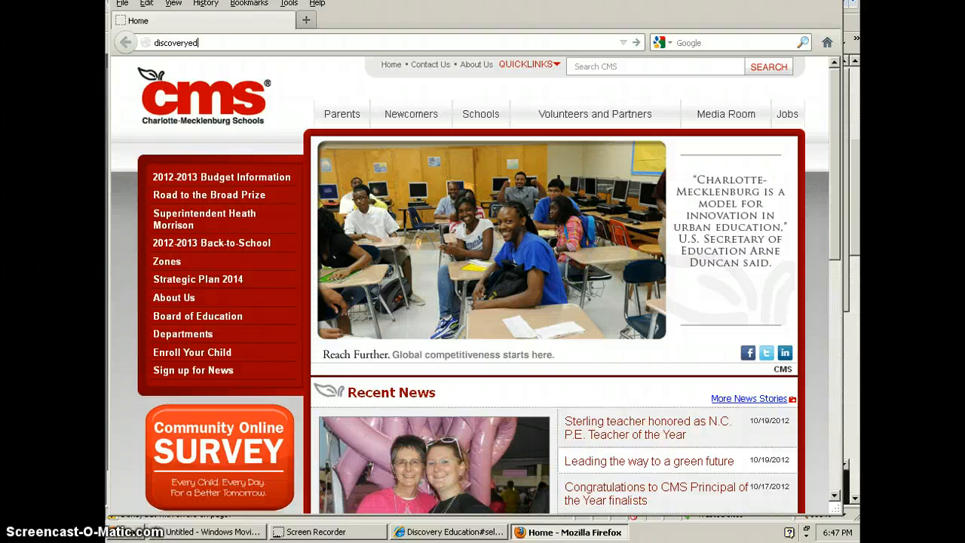
{"action": "type", "text": "ucation.com"}
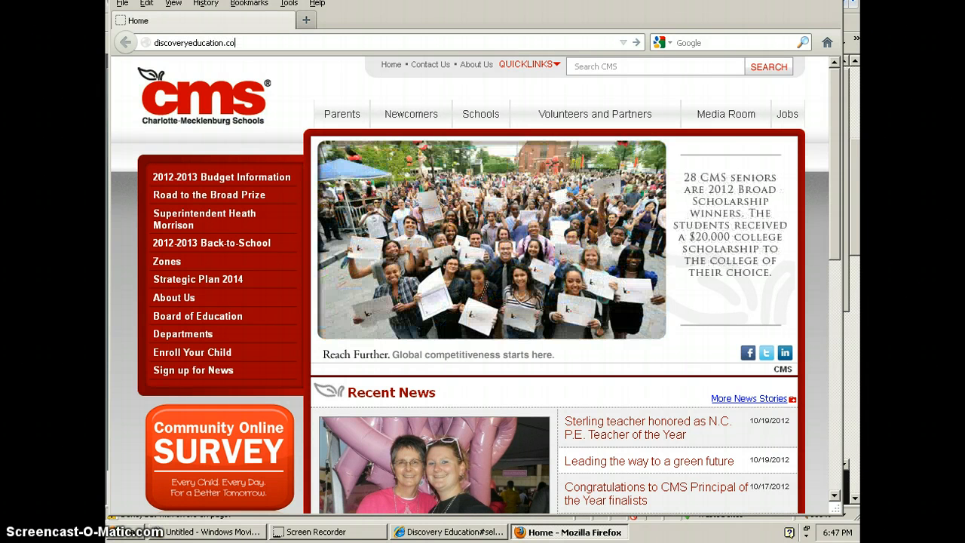
{"action": "key", "text": "Return"}
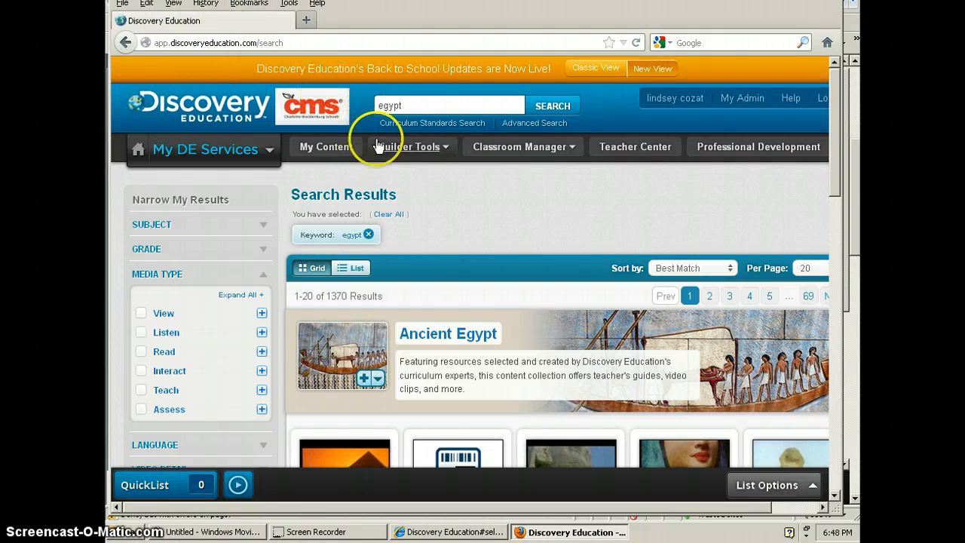
Step: Filter the egypt search results to the View media type and open the first Egypt video segment
{"action": "scroll", "coordinate": [396, 183], "scroll_direction": "down", "scroll_amount": 4}
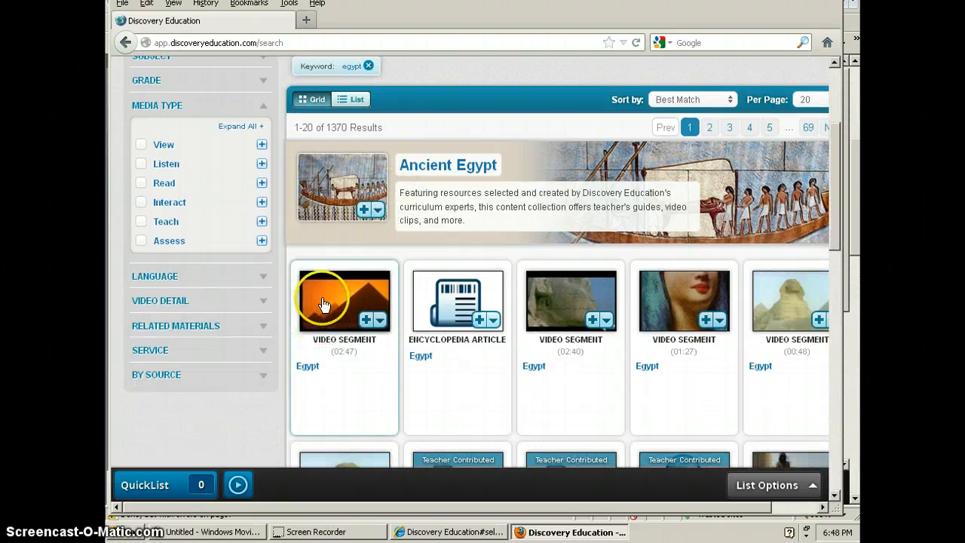
{"action": "left_click", "coordinate": [140, 145]}
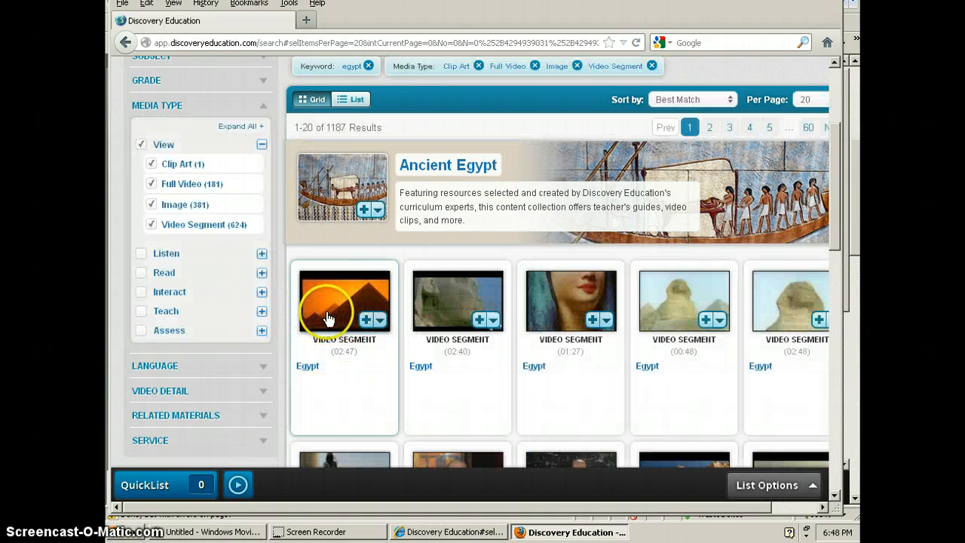
{"action": "left_click", "coordinate": [328, 315]}
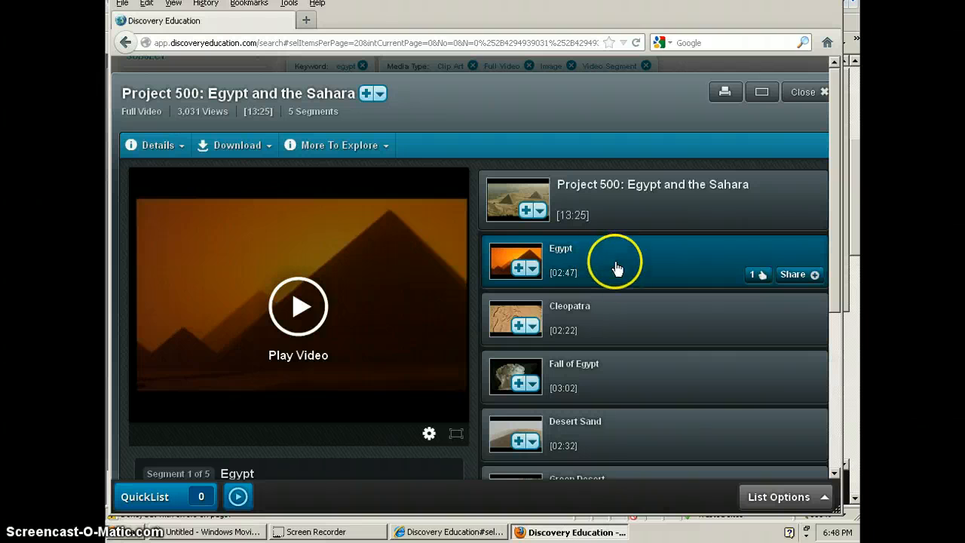
{"action": "mouse_move", "coordinate": [649, 207]}
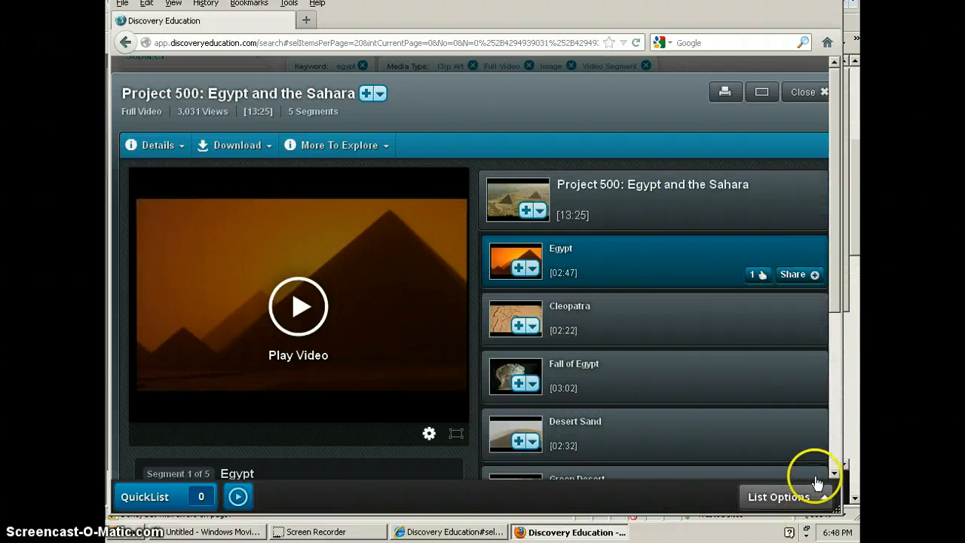
{"action": "mouse_move", "coordinate": [651, 322]}
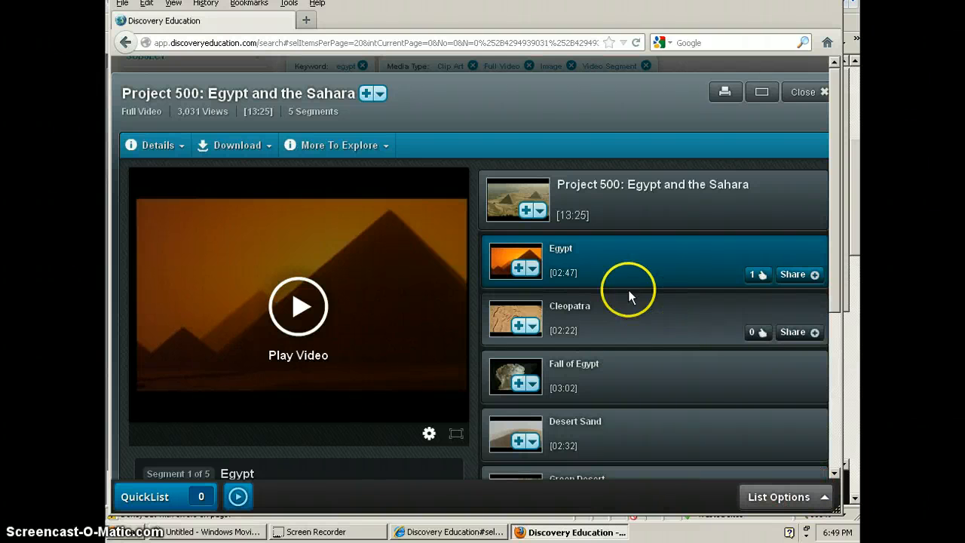
Step: Show the download options for Project 500: Egypt and the Sahara and download the Egypt segment as Windows Media 1000k
{"action": "right_click", "coordinate": [601, 267]}
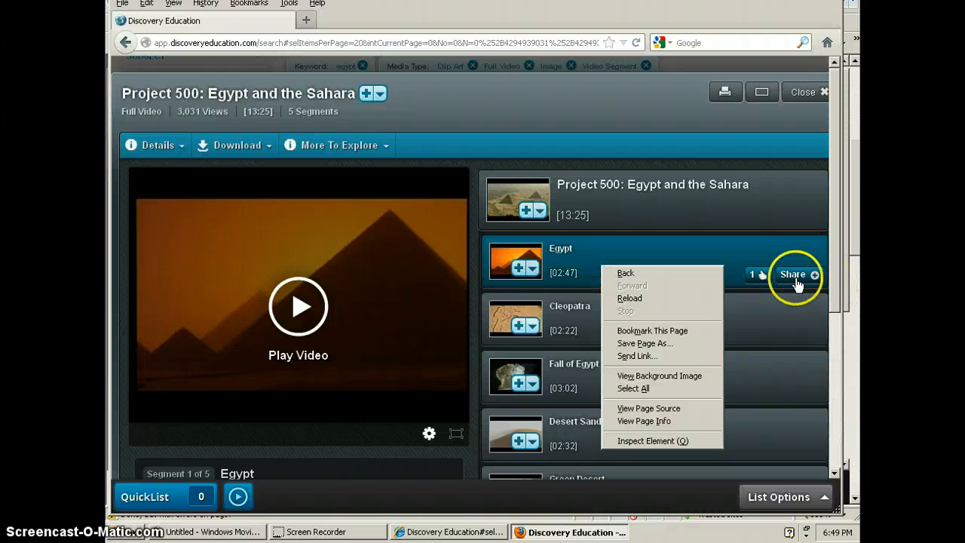
{"action": "left_click", "coordinate": [267, 150]}
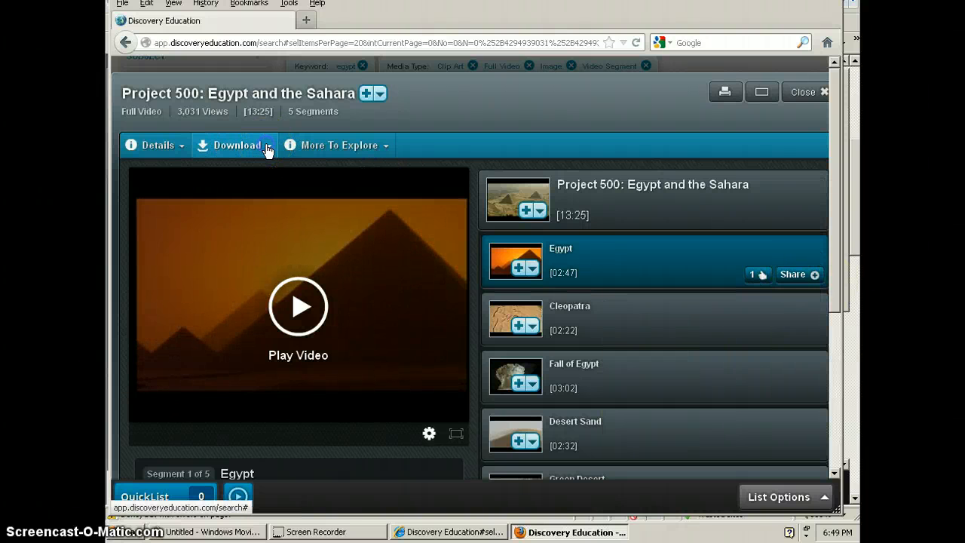
{"action": "left_click", "coordinate": [267, 150]}
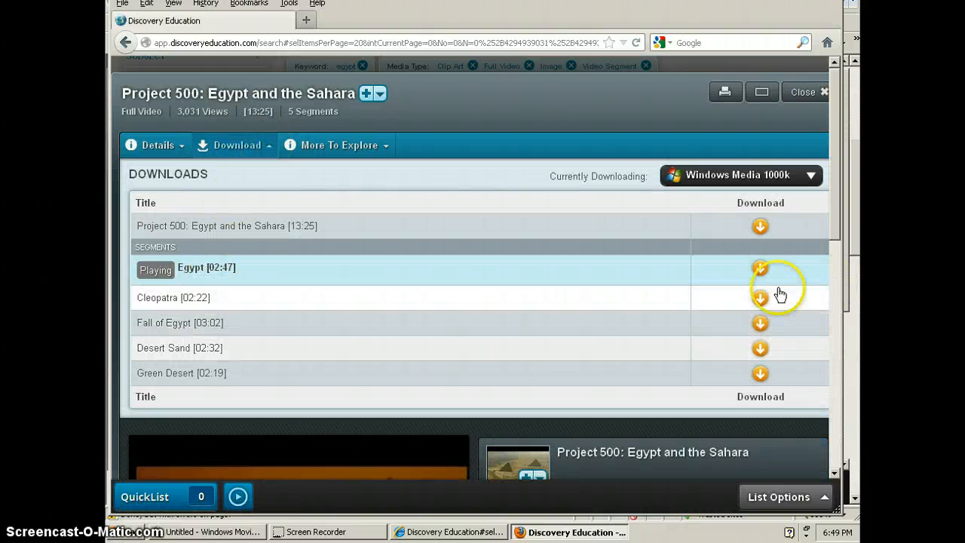
{"action": "left_click", "coordinate": [760, 268]}
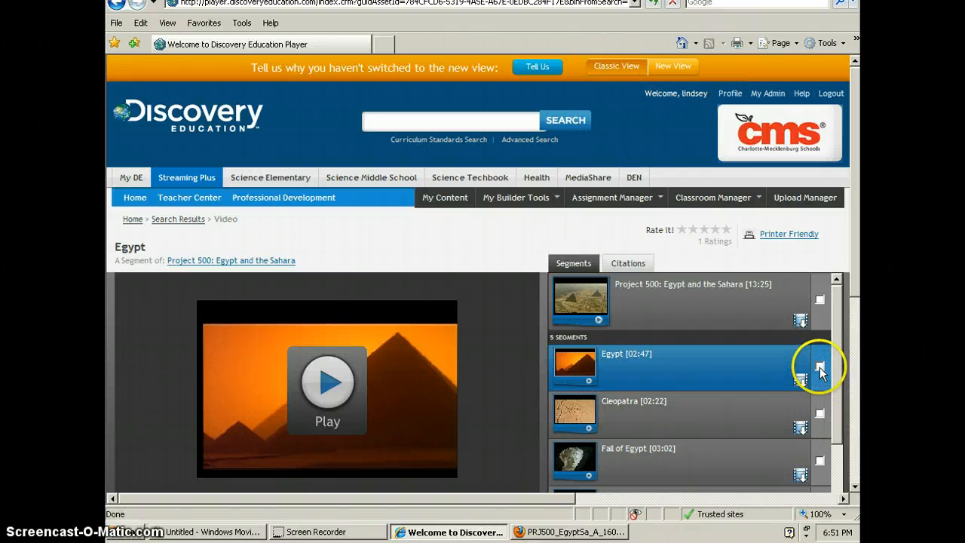
Step: In Internet Explorer, download the Egypt segment from the Discovery Education player and save it as Egypt on Removable Disk (E:)
{"action": "scroll", "coordinate": [835, 370], "scroll_direction": "down", "scroll_amount": 1}
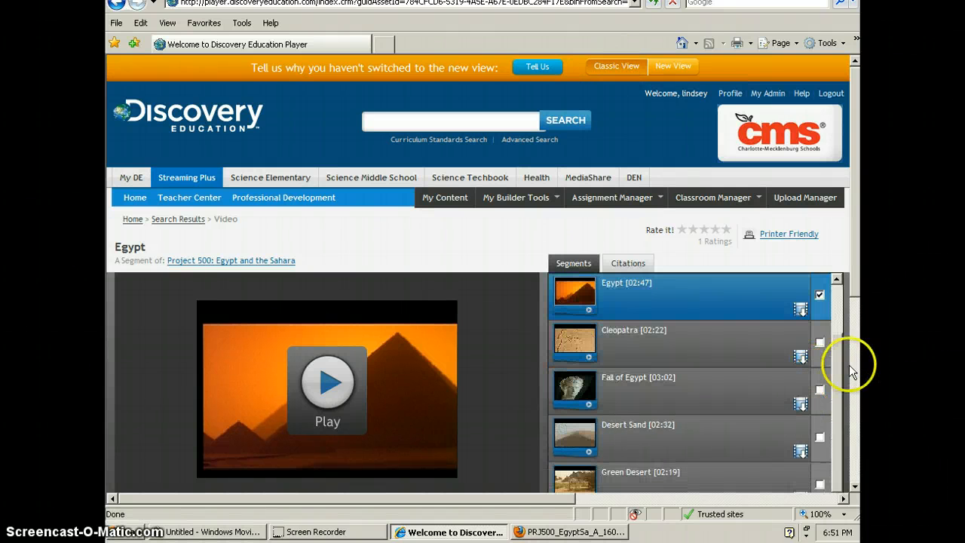
{"action": "scroll", "coordinate": [852, 323], "scroll_direction": "down", "scroll_amount": 3}
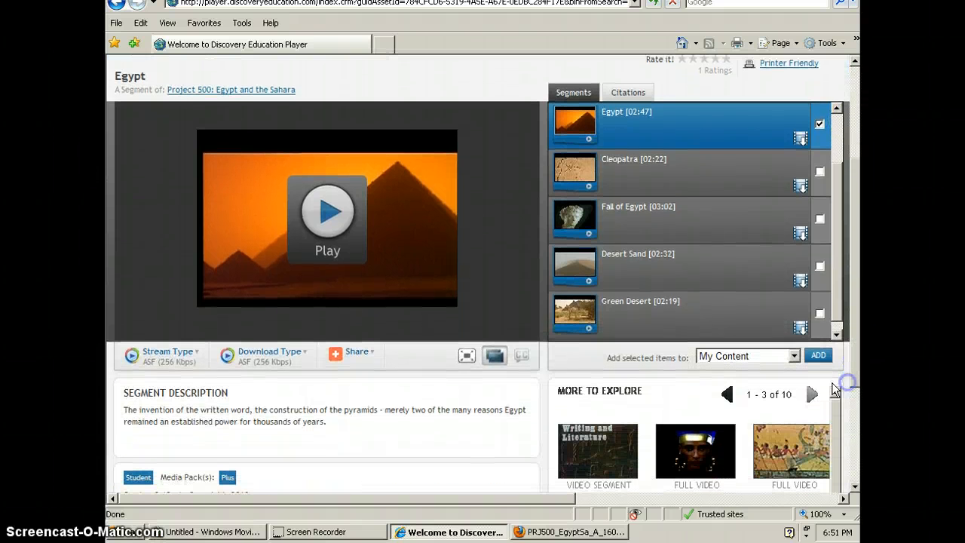
{"action": "left_click", "coordinate": [795, 357]}
{"action": "left_click", "coordinate": [795, 359]}
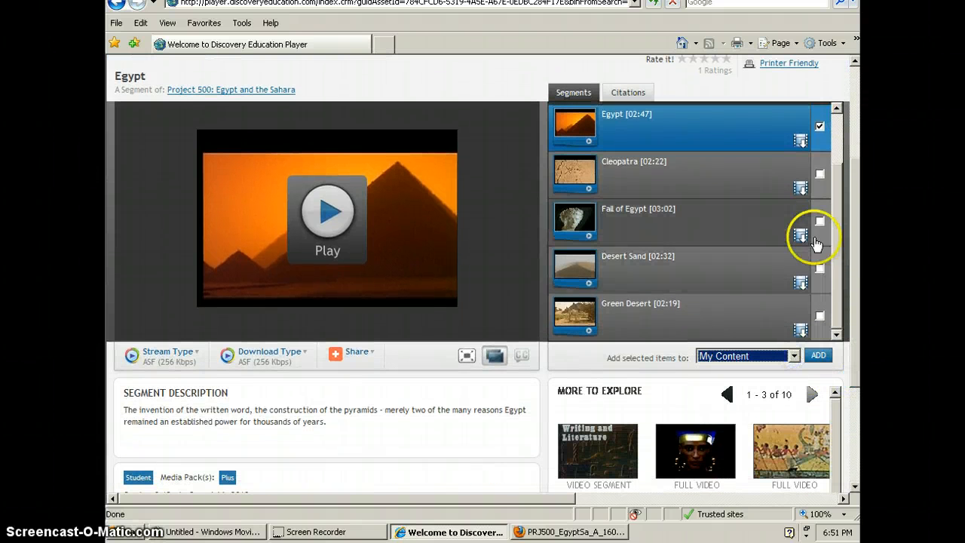
{"action": "left_click", "coordinate": [800, 143]}
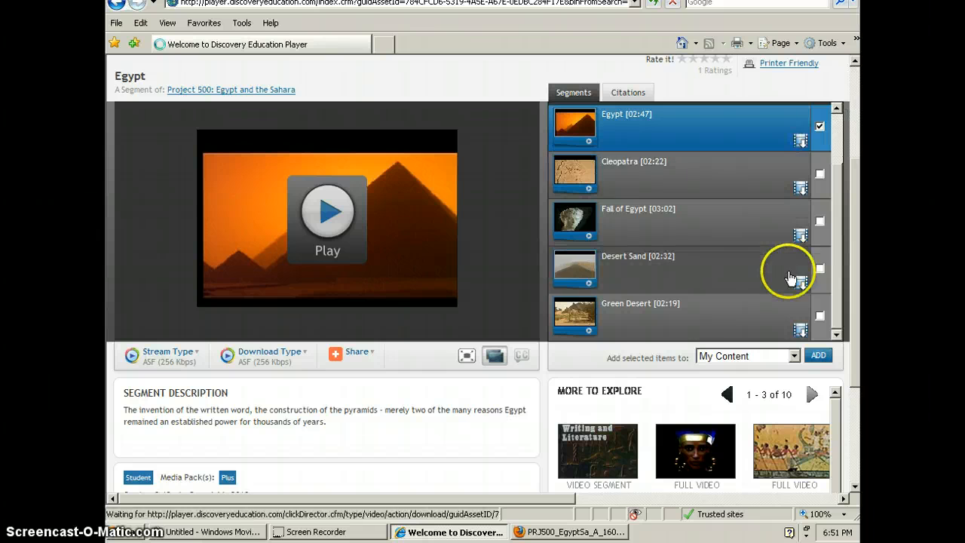
{"action": "left_click", "coordinate": [516, 266]}
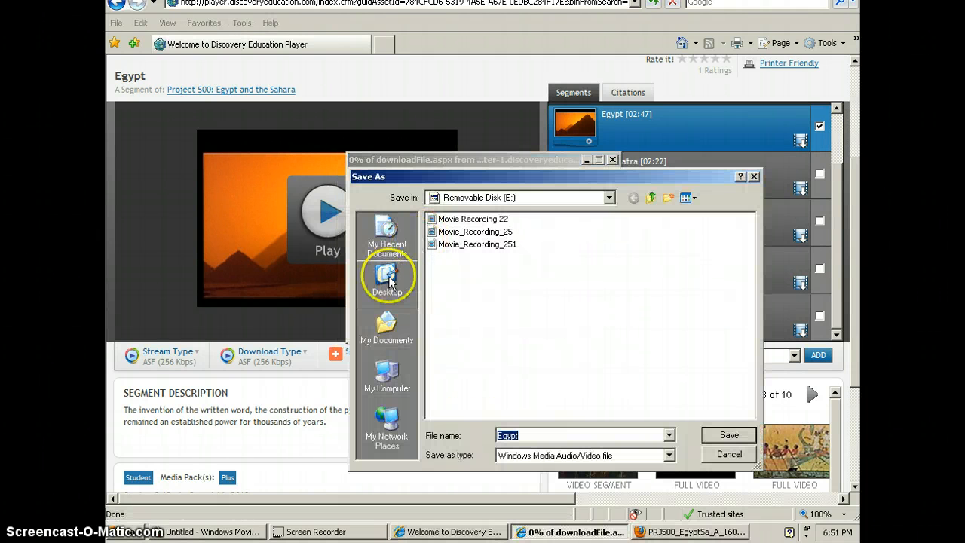
{"action": "left_click", "coordinate": [471, 195]}
{"action": "left_click", "coordinate": [486, 283]}
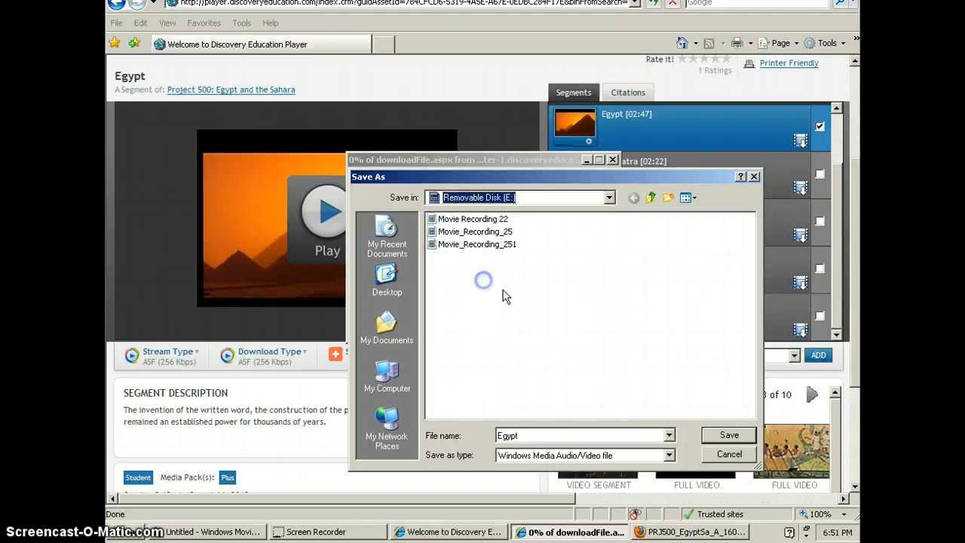
{"action": "left_click", "coordinate": [729, 435]}
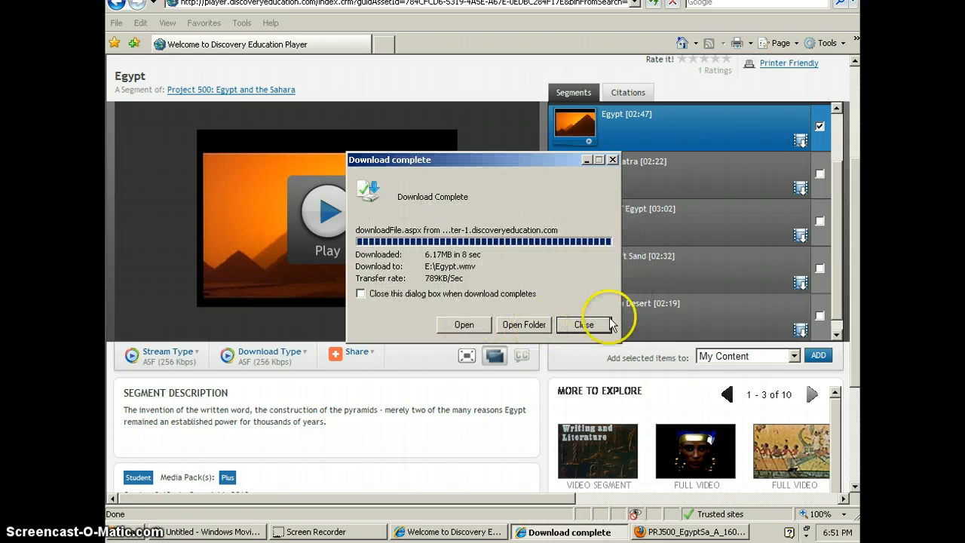
{"action": "left_click", "coordinate": [591, 327]}
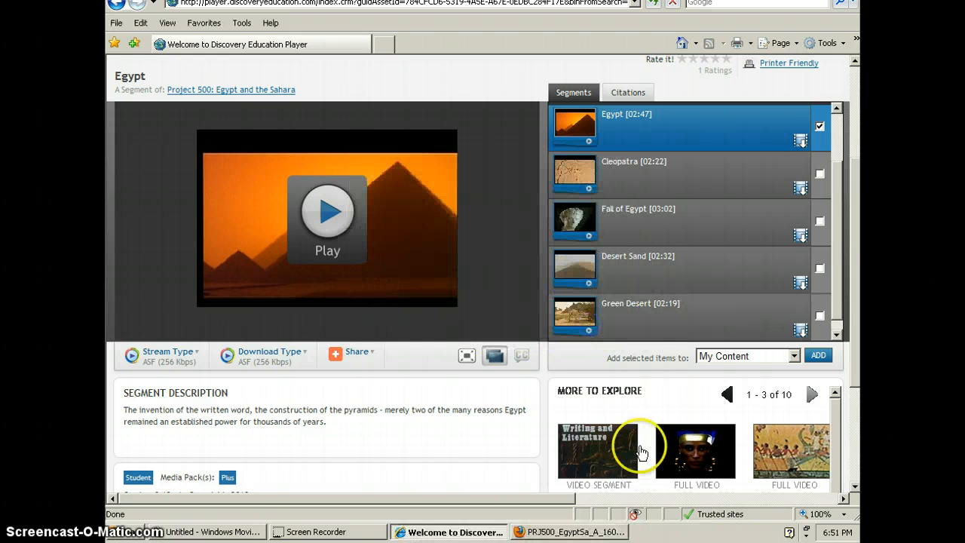
Step: Switch to Windows Movie Maker and import the Egypt video from Removable Disk (E:)
{"action": "left_click", "coordinate": [226, 533]}
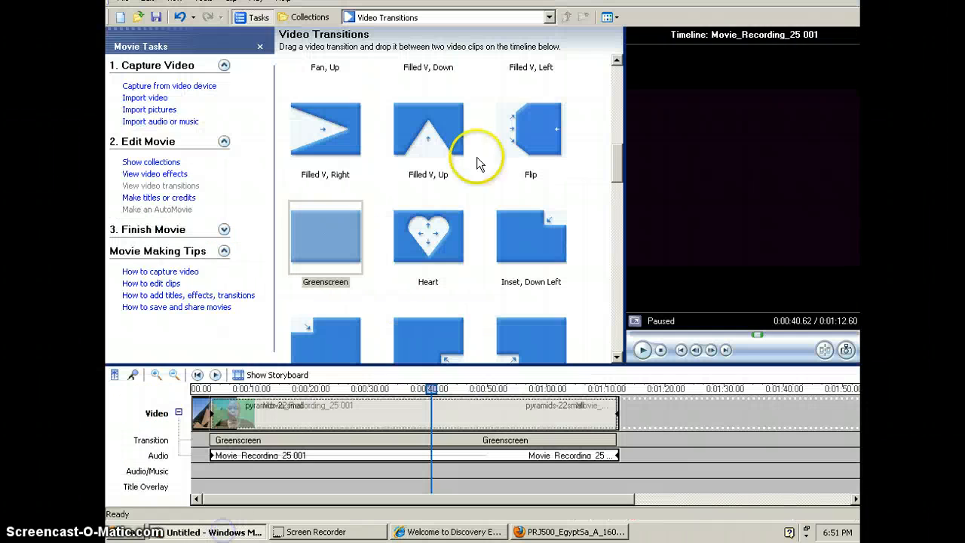
{"action": "left_click", "coordinate": [145, 98]}
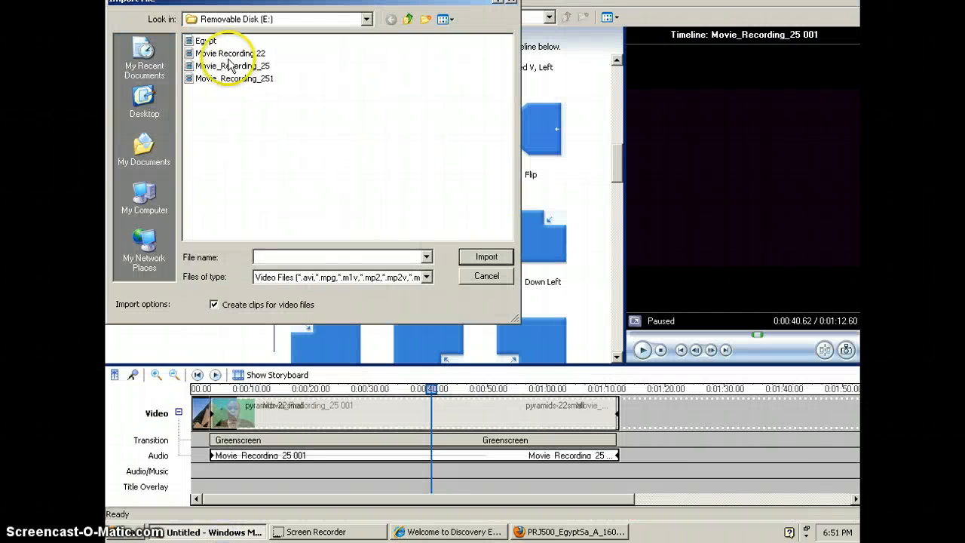
{"action": "double_click", "coordinate": [190, 41]}
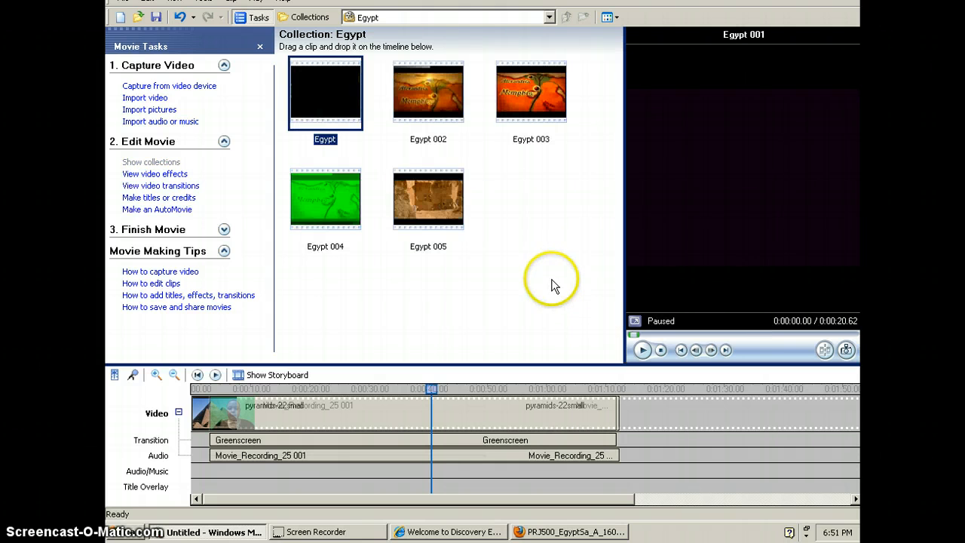
Step: Combine all the imported Egypt clips in the collection into a single clip
{"action": "left_click_drag", "start_coordinate": [551, 279], "coordinate": [285, 48]}
{"action": "right_click", "coordinate": [323, 75]}
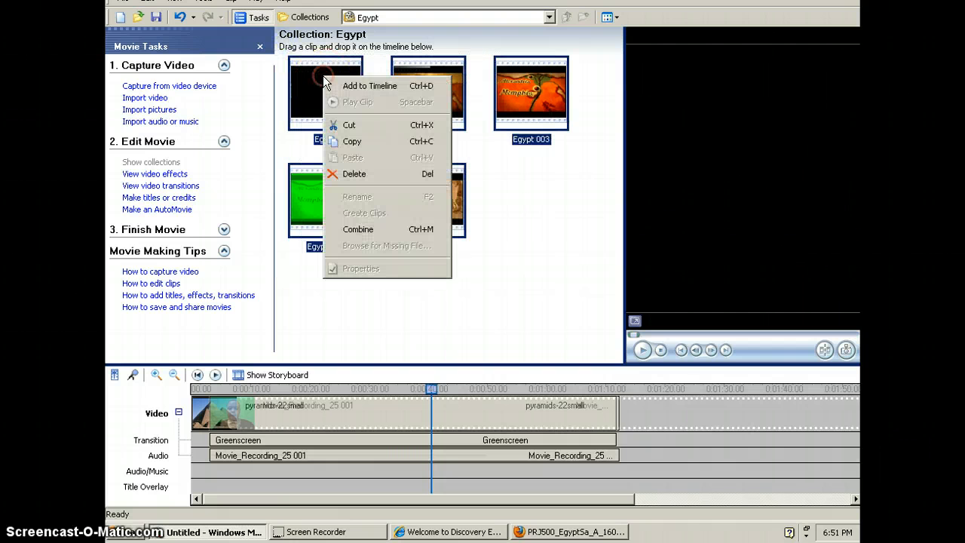
{"action": "left_click", "coordinate": [362, 219]}
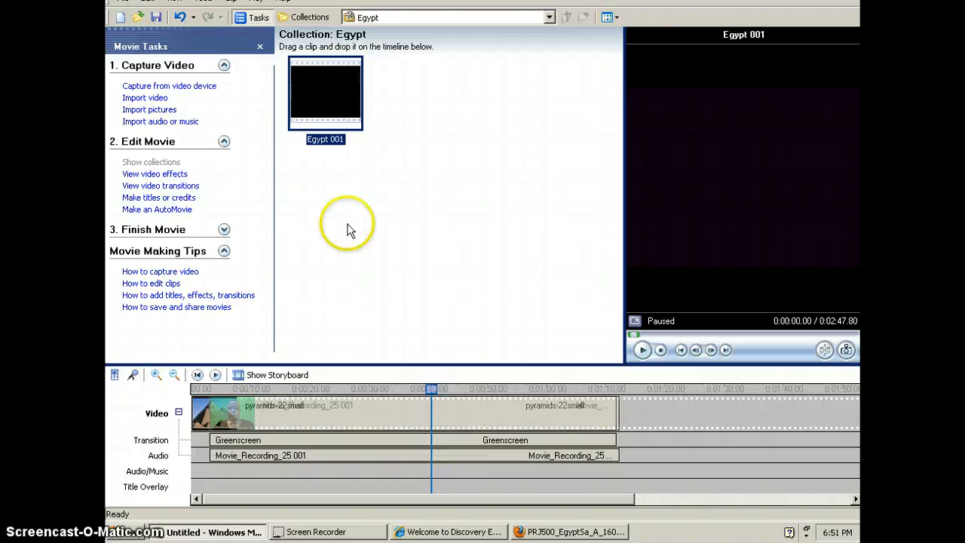
Step: Delete the pyramids-22small picture from the timeline and insert the combined Egypt 001 clip before Movie_Recording_25 001
{"action": "left_click", "coordinate": [202, 418]}
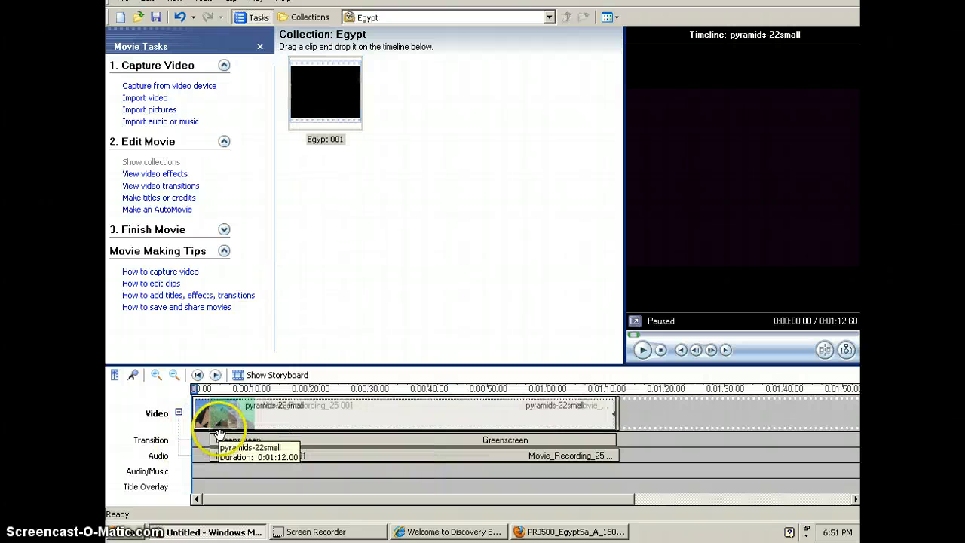
{"action": "key", "text": "Delete"}
{"action": "left_click", "coordinate": [216, 414]}
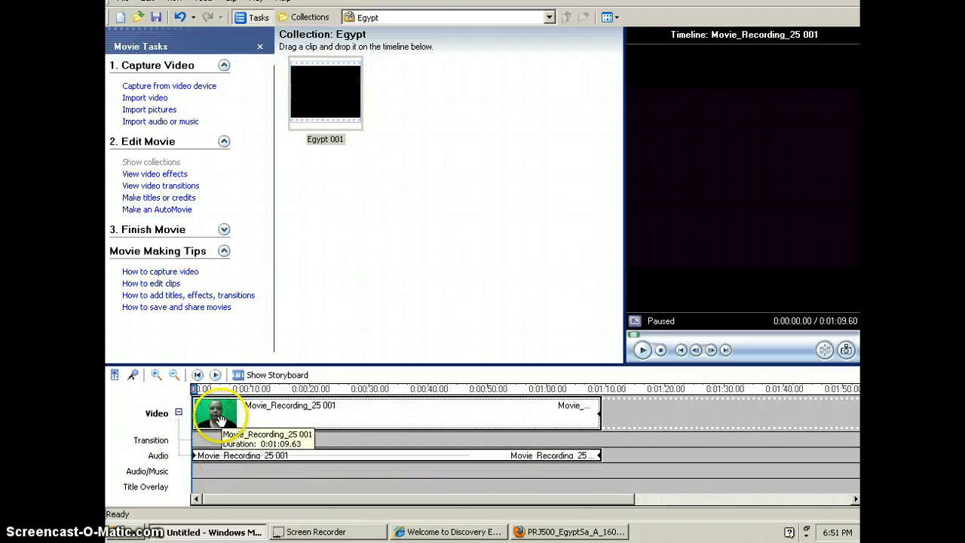
{"action": "left_click_drag", "start_coordinate": [321, 81], "coordinate": [316, 90]}
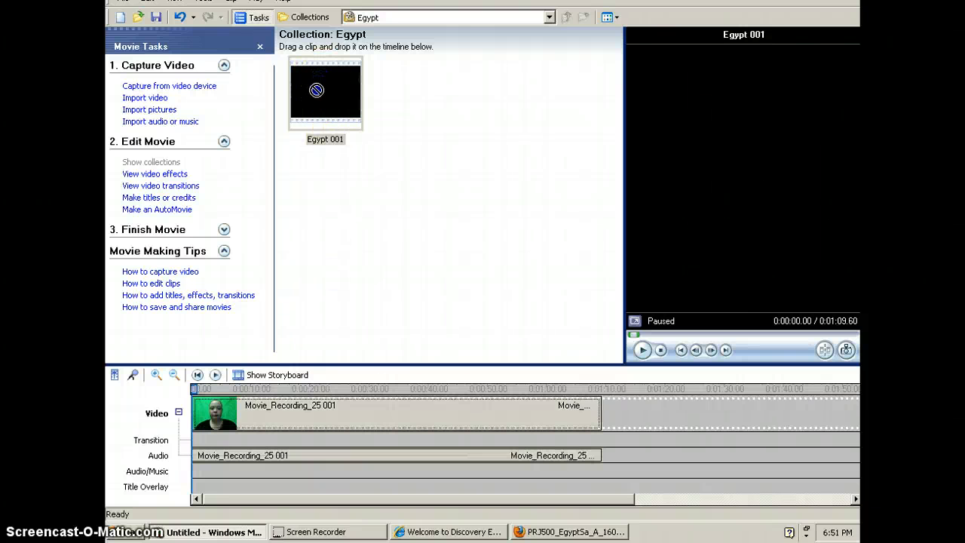
{"action": "left_click_drag", "start_coordinate": [227, 268], "coordinate": [194, 406]}
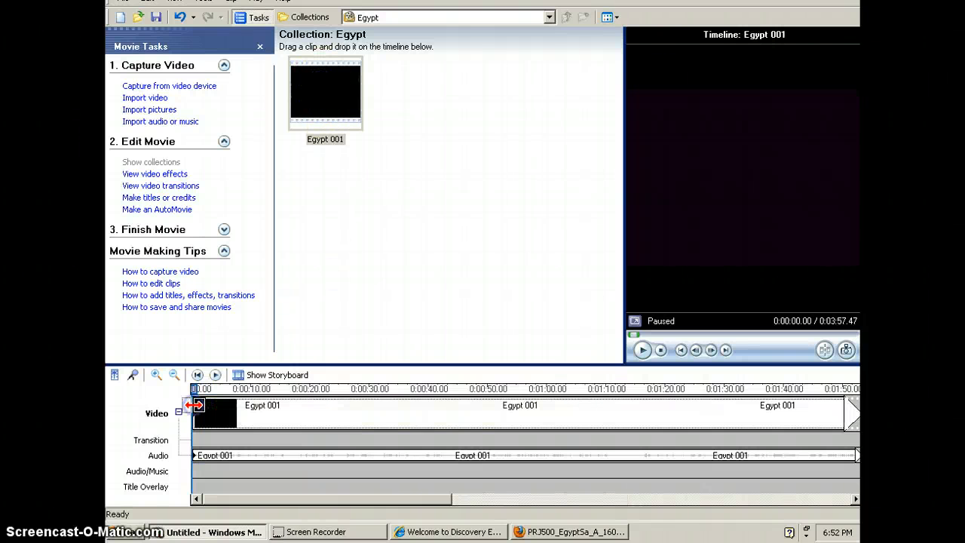
Step: Insert the Greenscreen transition between Egypt 001 and Movie_Recording_25 001, and overlap the recording onto the Egypt clip from about 1:38
{"action": "left_click_drag", "start_coordinate": [422, 502], "coordinate": [657, 479]}
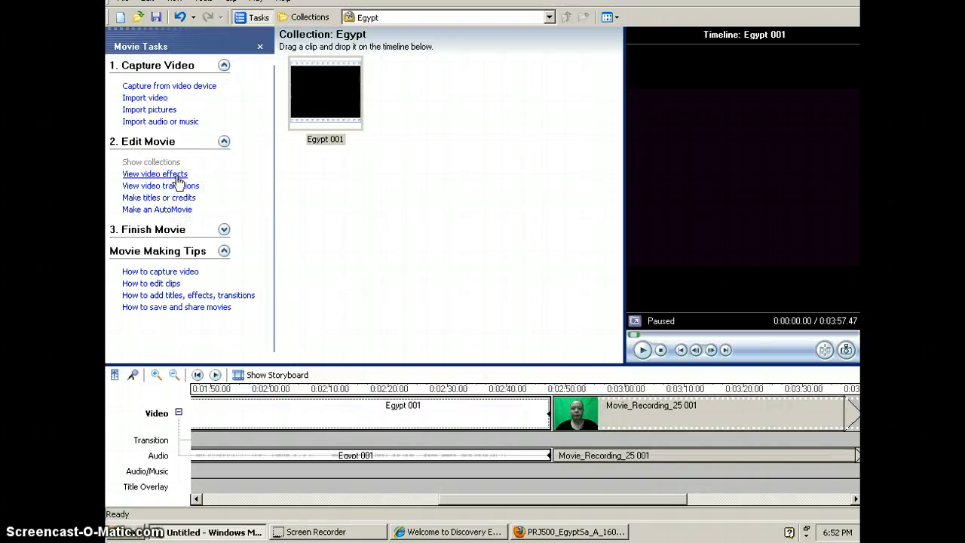
{"action": "left_click", "coordinate": [164, 175]}
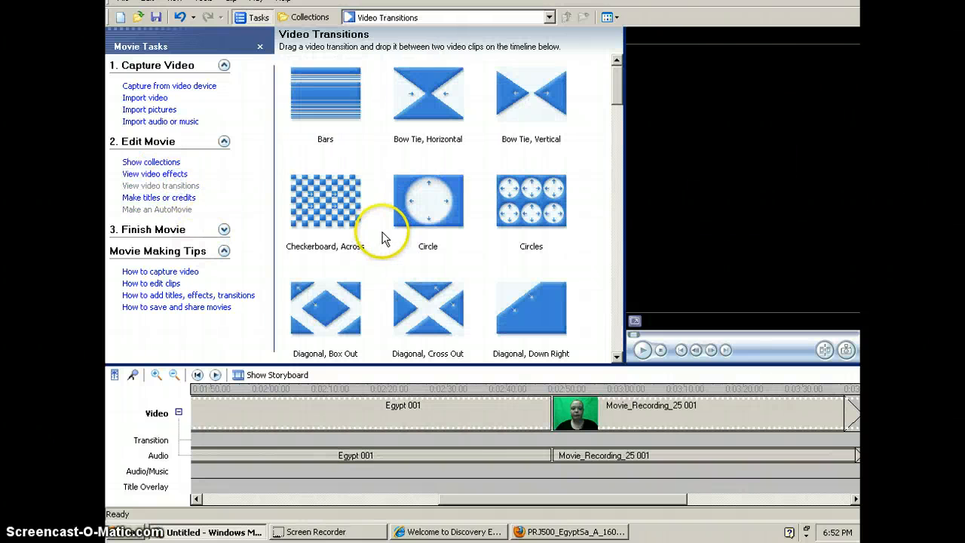
{"action": "left_click_drag", "start_coordinate": [616, 83], "coordinate": [617, 171]}
{"action": "left_click", "coordinate": [343, 189]}
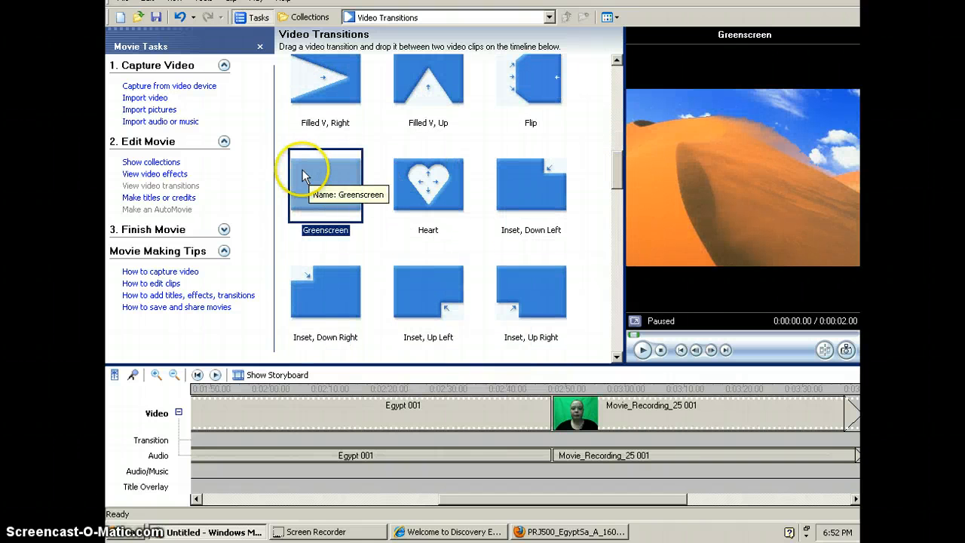
{"action": "left_click_drag", "start_coordinate": [308, 173], "coordinate": [226, 428]}
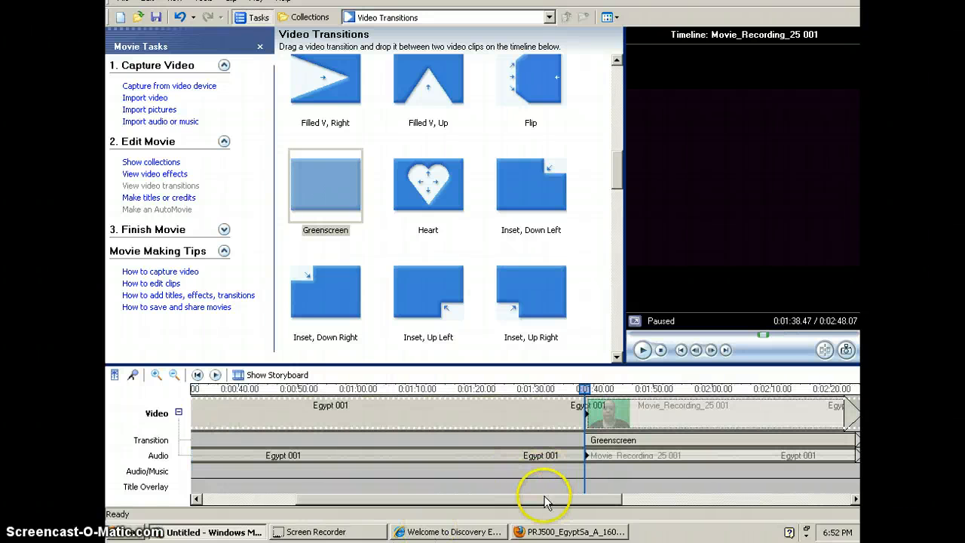
Step: Preview the timeline from the beginning, and again from about 1:31 into the Greenscreen overlap
{"action": "left_click_drag", "start_coordinate": [539, 499], "coordinate": [452, 500]}
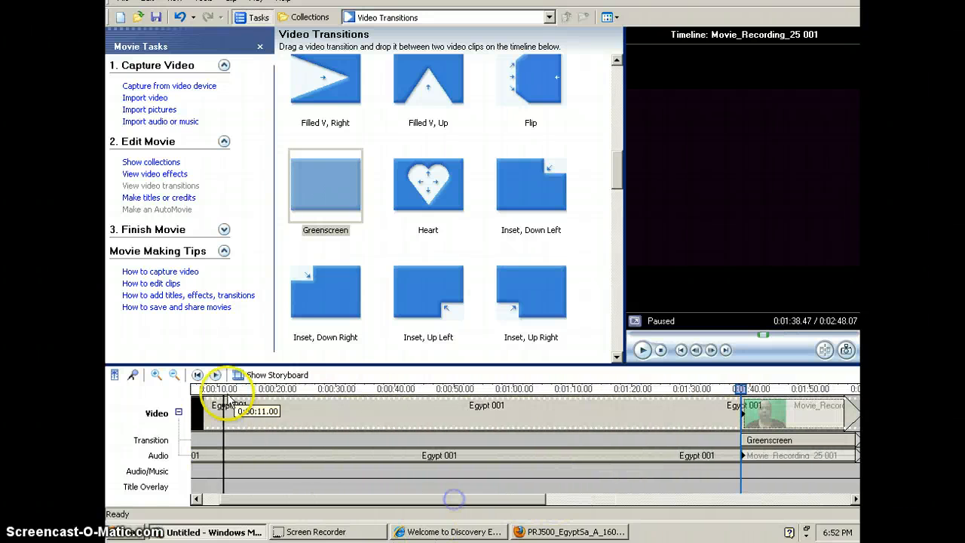
{"action": "left_click", "coordinate": [707, 404]}
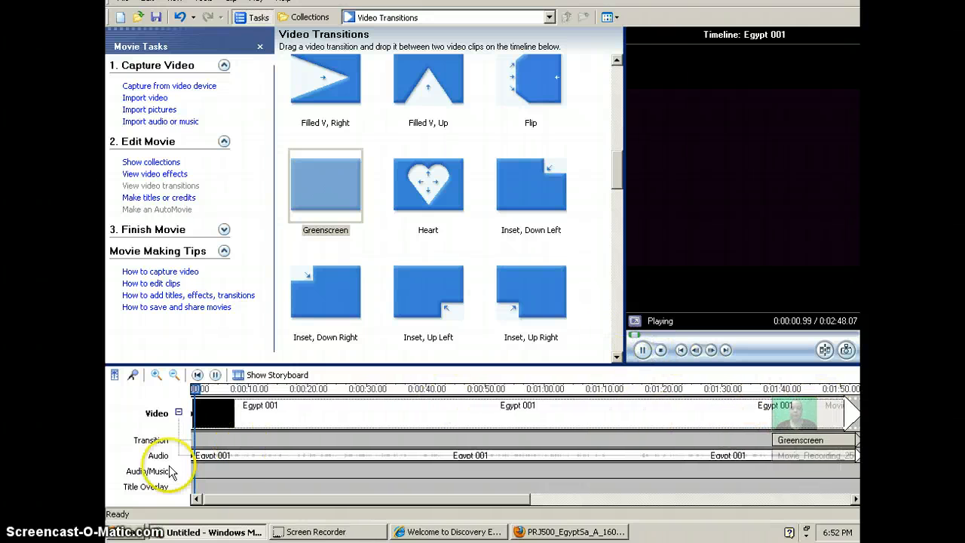
{"action": "left_click", "coordinate": [661, 349]}
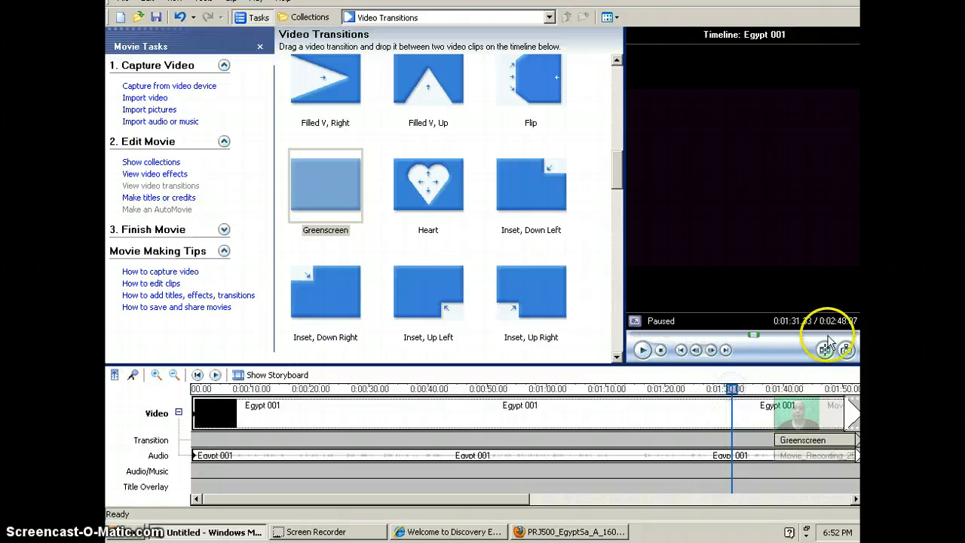
{"action": "left_click", "coordinate": [642, 349]}
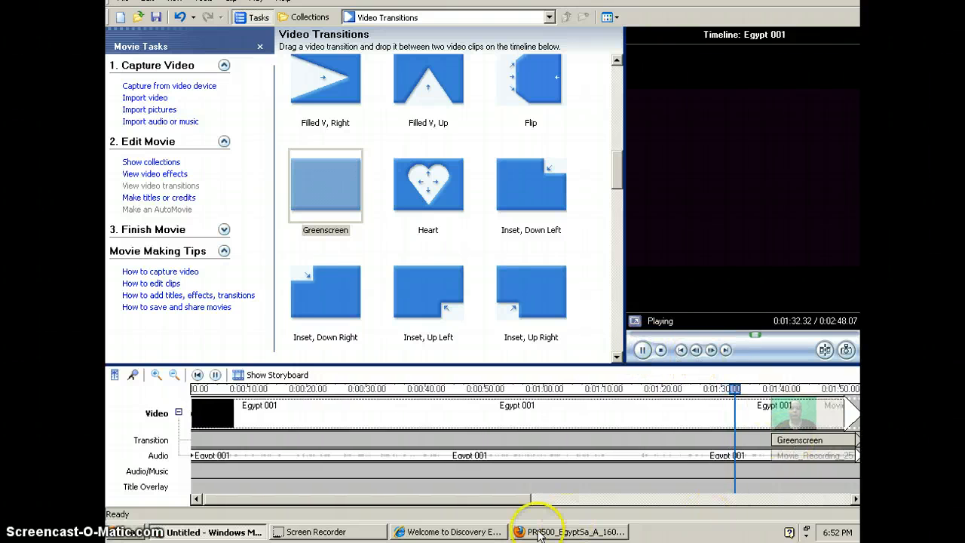
{"action": "left_click_drag", "start_coordinate": [523, 499], "coordinate": [618, 497]}
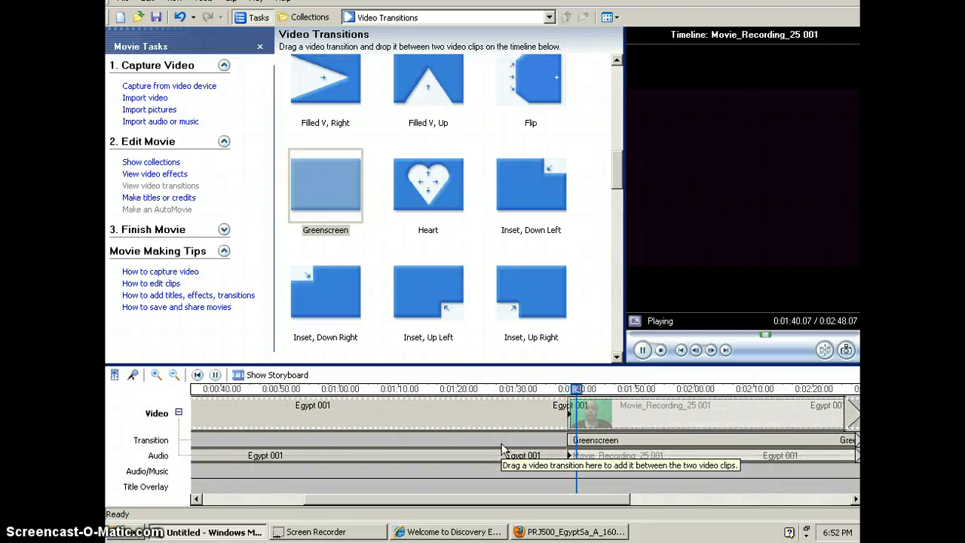
Step: Pause the playback and mute the audio of the Egypt 001 clip on the timeline
{"action": "left_click", "coordinate": [489, 409]}
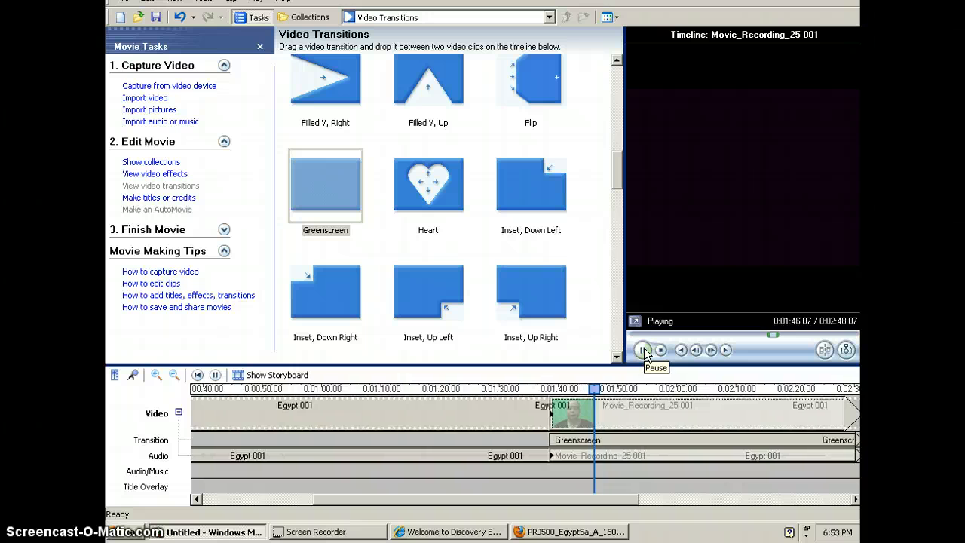
{"action": "left_click", "coordinate": [644, 351]}
{"action": "left_click", "coordinate": [472, 411]}
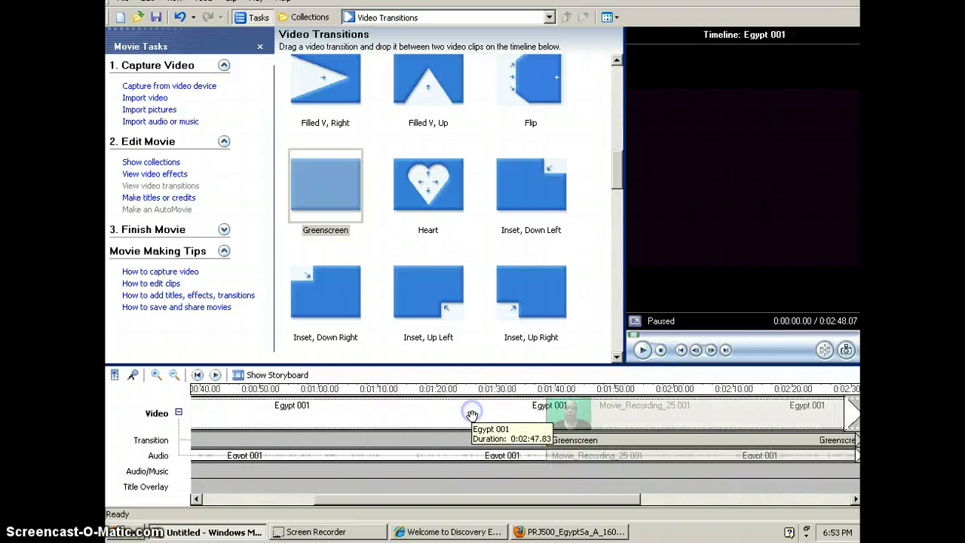
{"action": "left_click", "coordinate": [472, 416]}
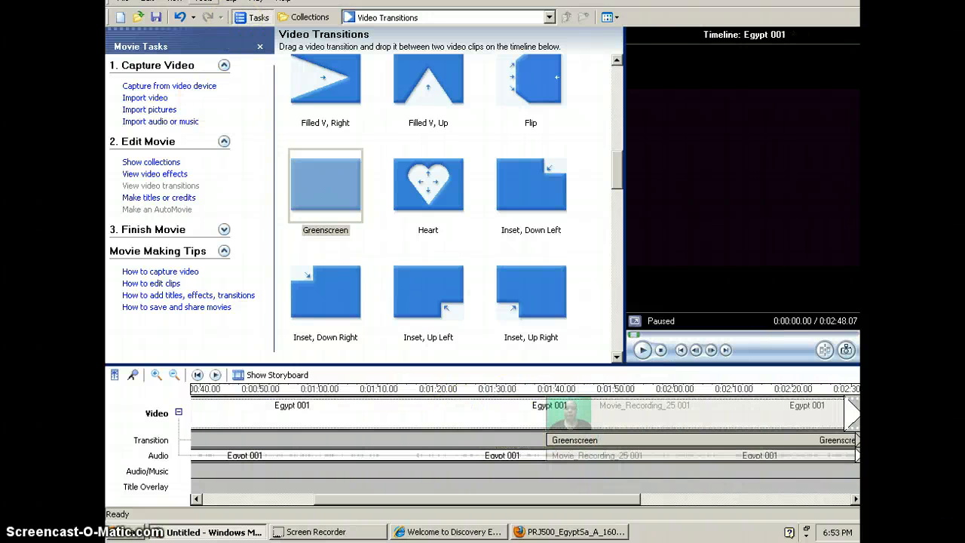
{"action": "left_click", "coordinate": [204, 2]}
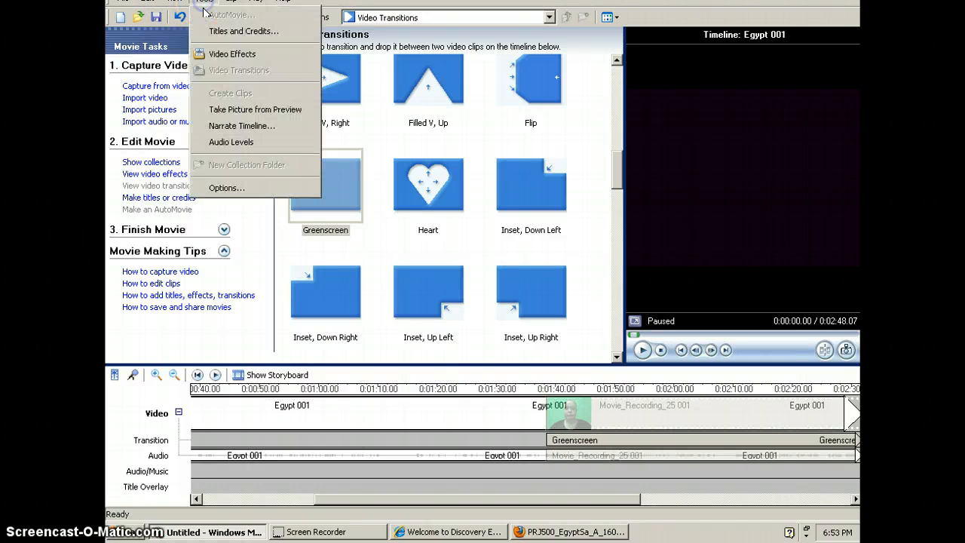
{"action": "mouse_move", "coordinate": [250, 9]}
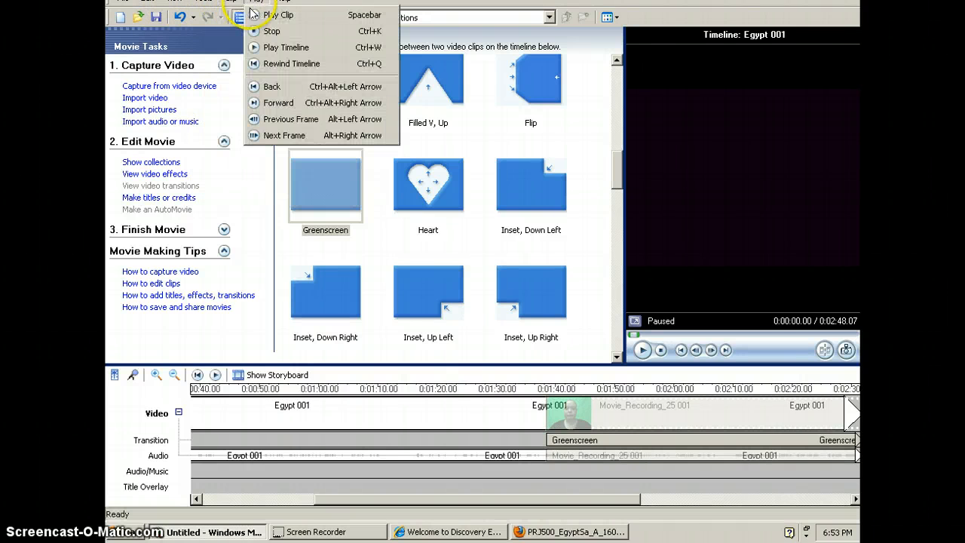
{"action": "mouse_move", "coordinate": [148, 2]}
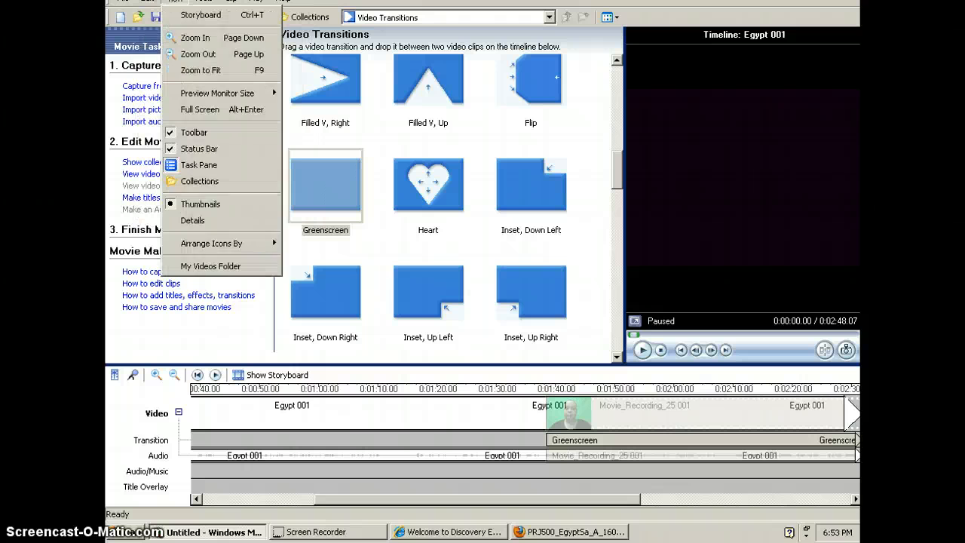
{"action": "left_click", "coordinate": [238, 16]}
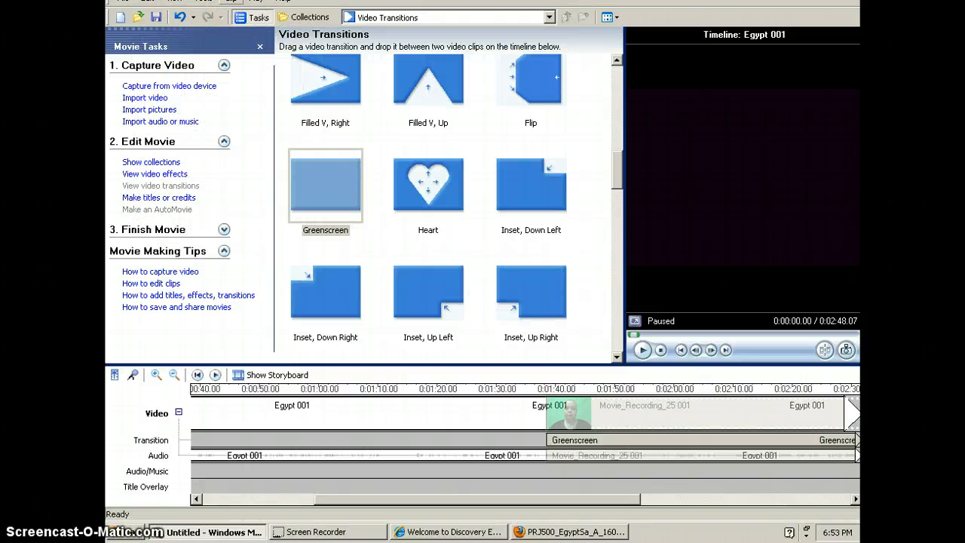
{"action": "left_click", "coordinate": [231, 2]}
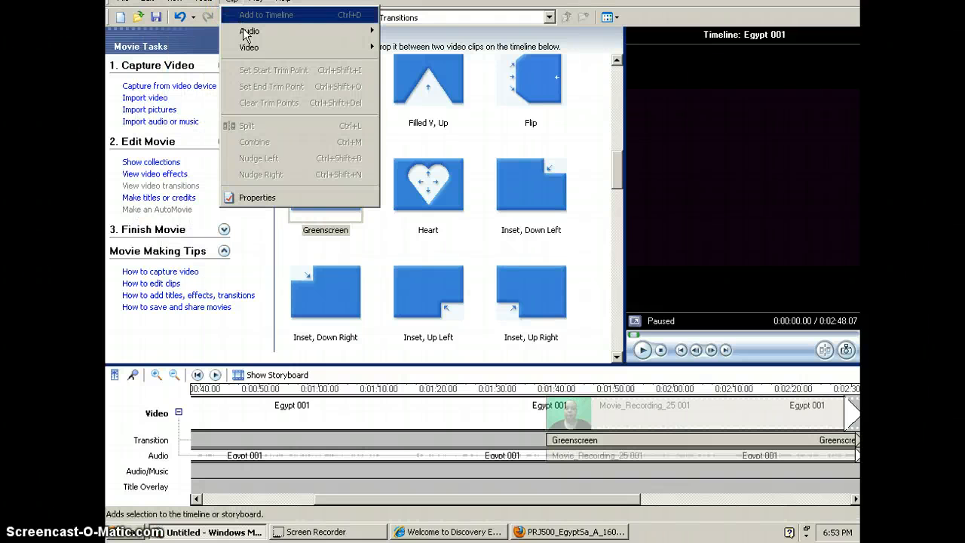
{"action": "mouse_move", "coordinate": [245, 34]}
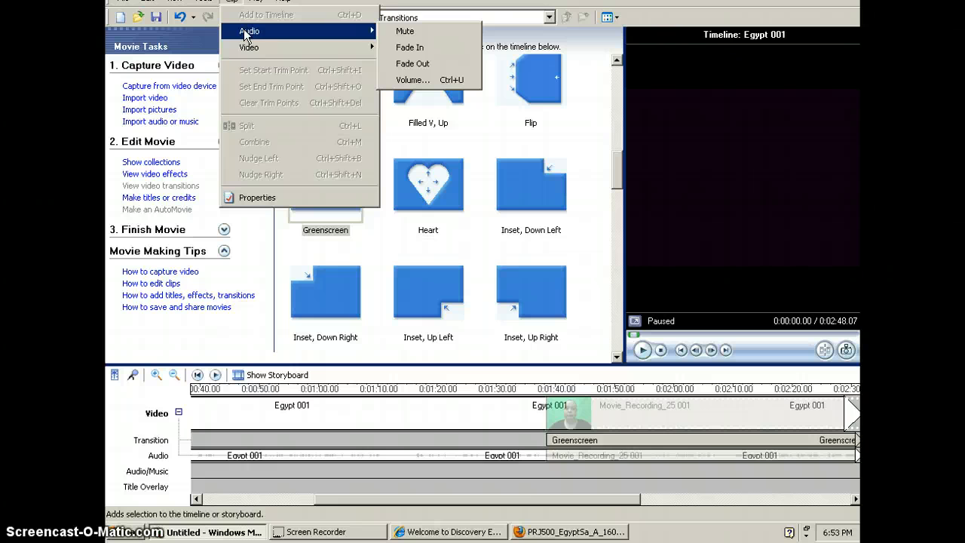
{"action": "left_click", "coordinate": [408, 32]}
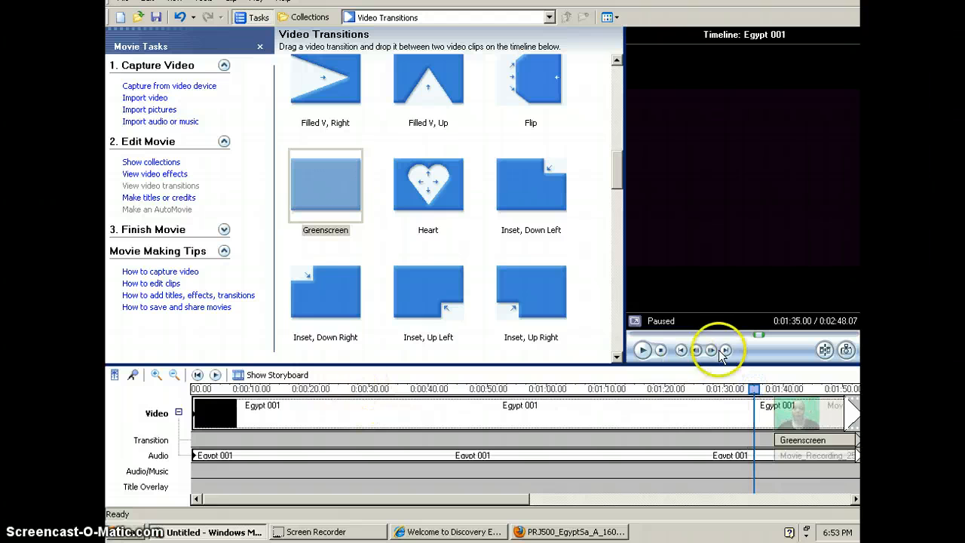
Step: Preview the timeline from about 1:35 into the Greenscreen overlap, and pause it at about 1:48
{"action": "left_click", "coordinate": [642, 351]}
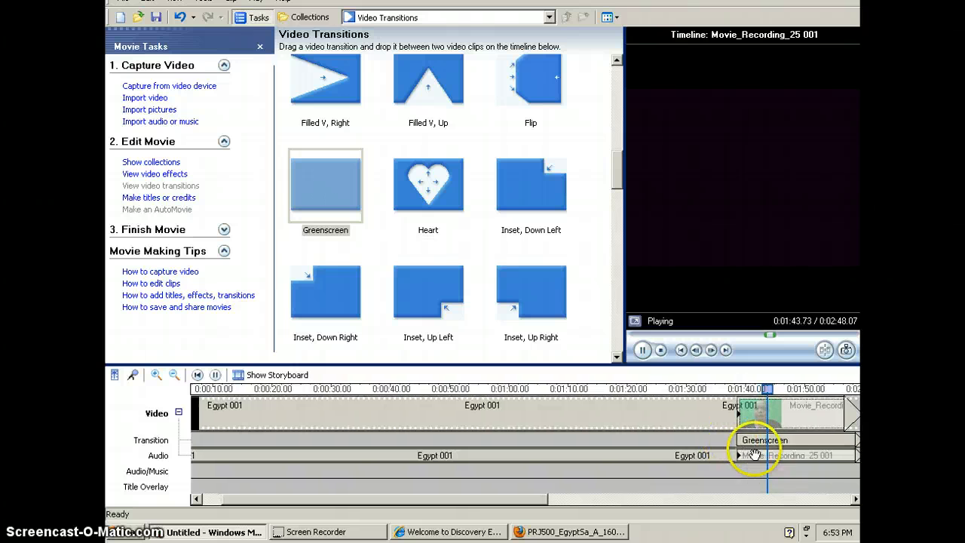
{"action": "left_click", "coordinate": [215, 374]}
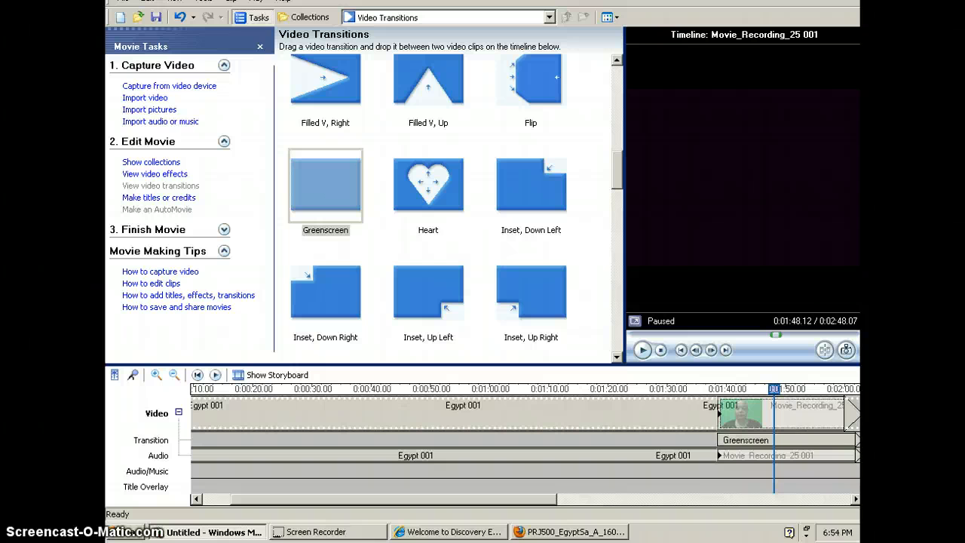
Step: Start saving the project as a movie file with My computer as the movie location
{"action": "left_click", "coordinate": [124, 2]}
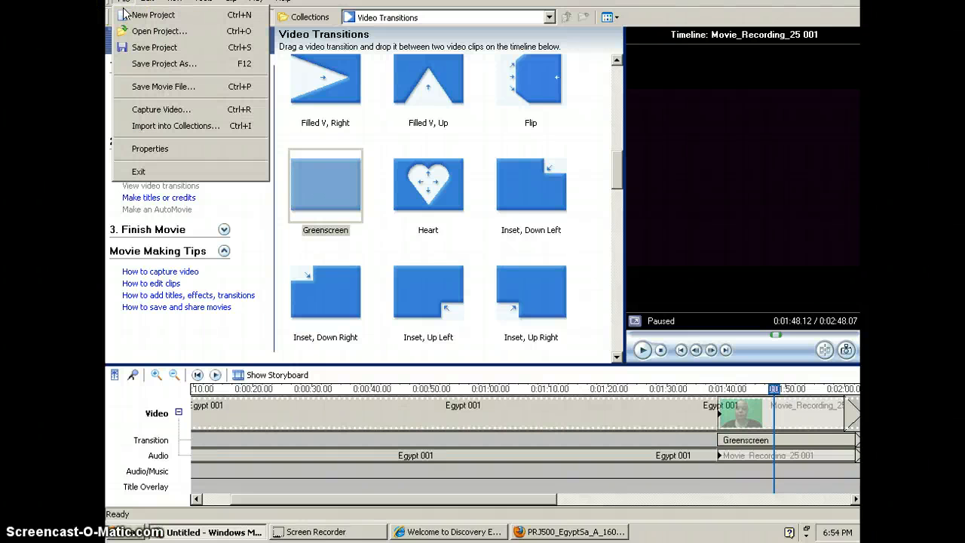
{"action": "left_click", "coordinate": [158, 87]}
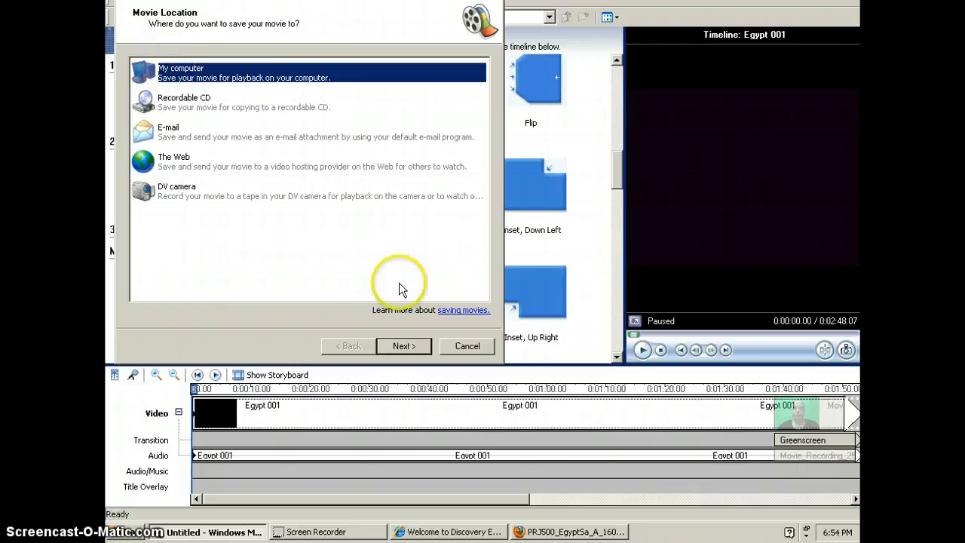
{"action": "left_click", "coordinate": [402, 345]}
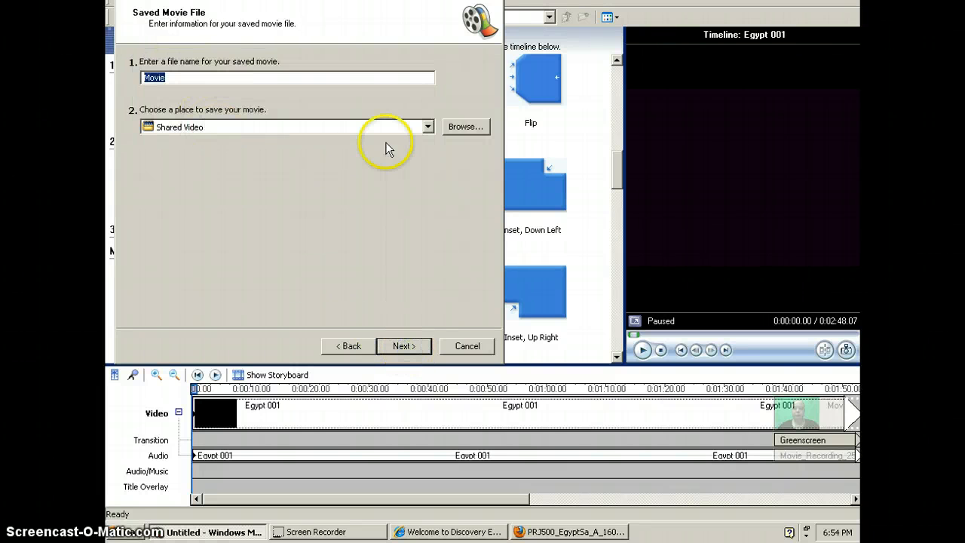
Step: Set Removable Disk (E:) as the destination and save the movie at best quality for playback on the computer
{"action": "left_click", "coordinate": [465, 126]}
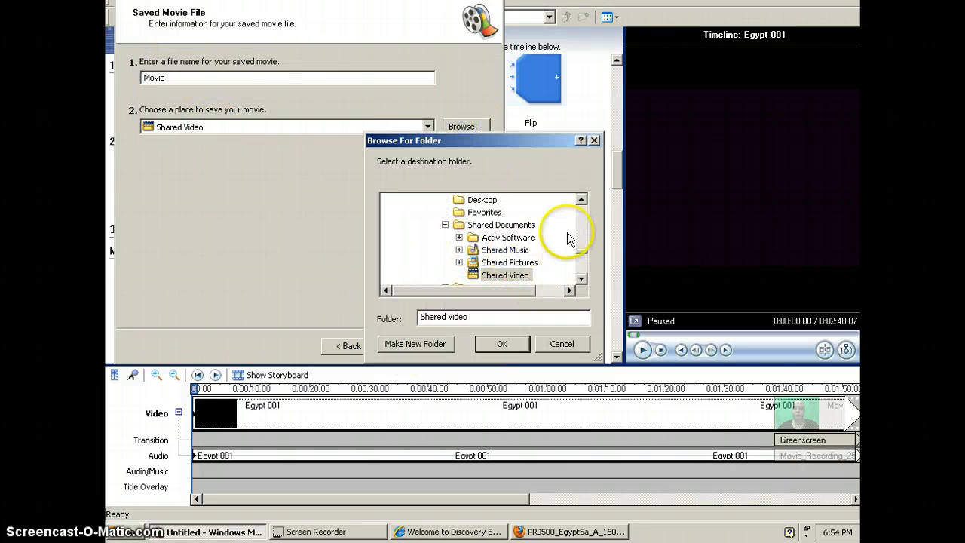
{"action": "left_click", "coordinate": [581, 199]}
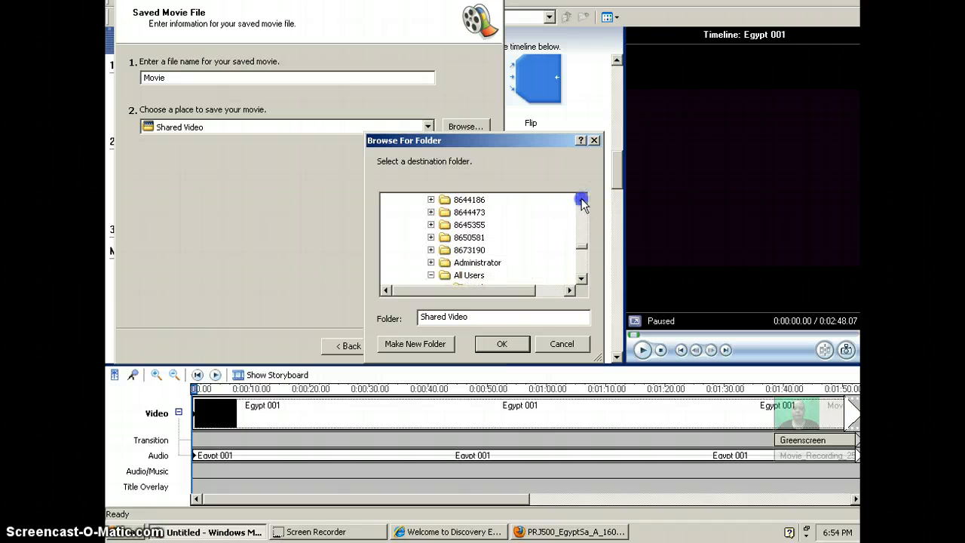
{"action": "left_click", "coordinate": [580, 238]}
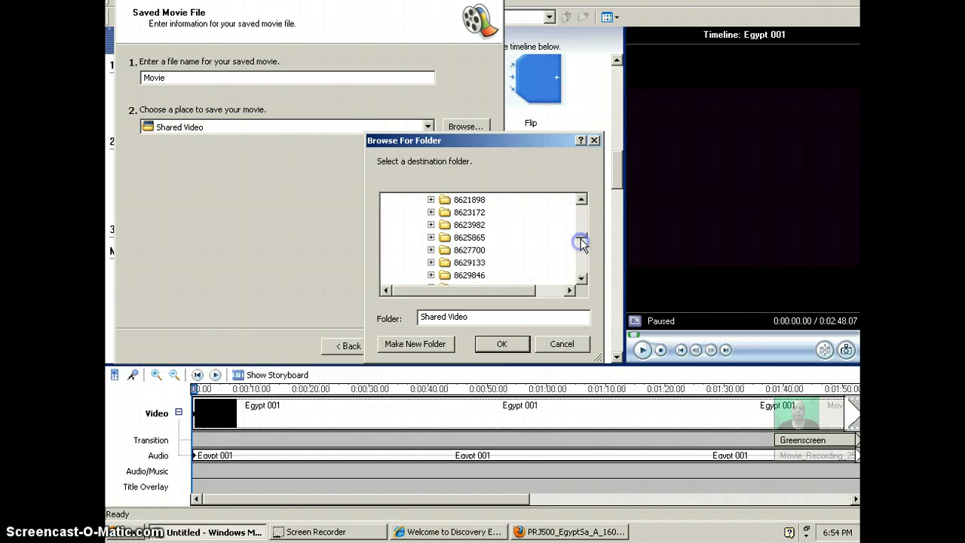
{"action": "left_click_drag", "start_coordinate": [581, 241], "coordinate": [579, 267]}
{"action": "left_click", "coordinate": [471, 255]}
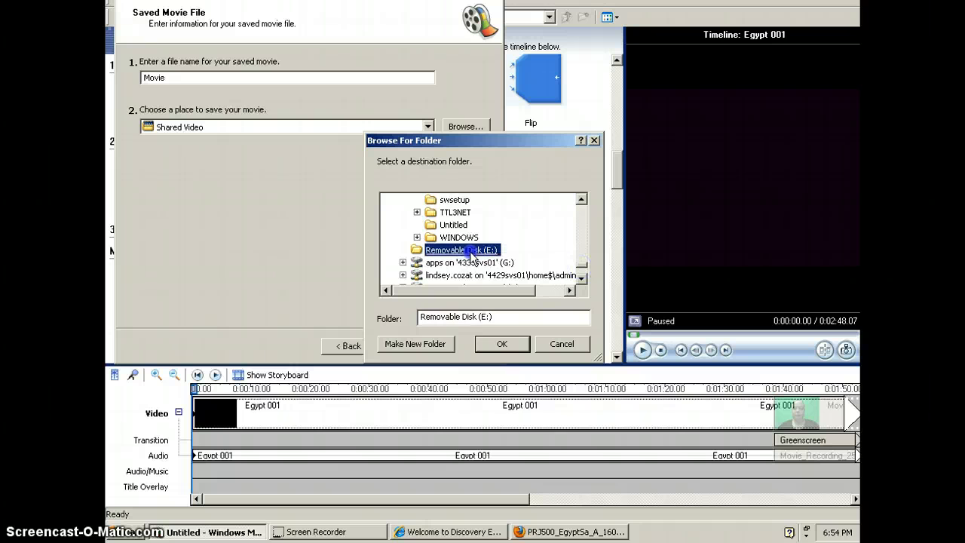
{"action": "left_click", "coordinate": [502, 344]}
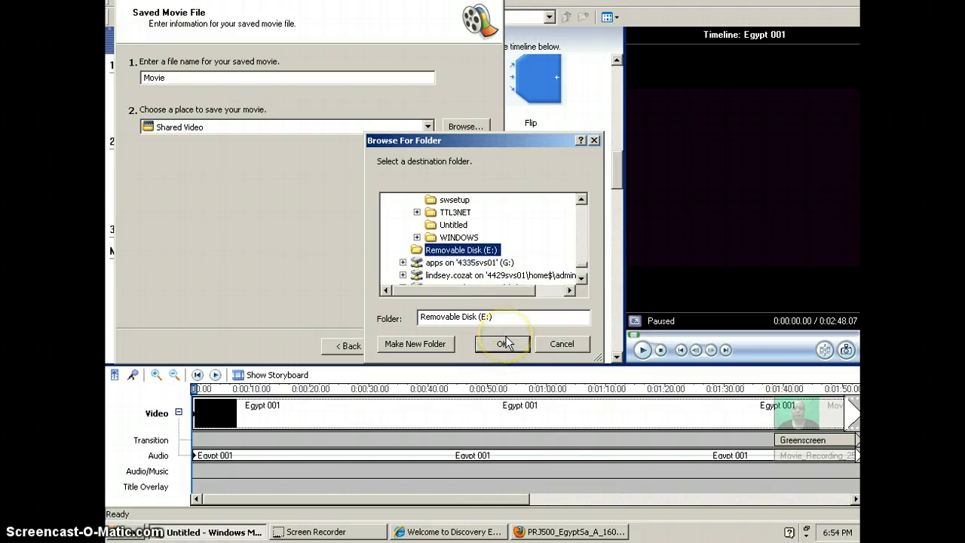
{"action": "left_click", "coordinate": [505, 342]}
{"action": "left_click", "coordinate": [420, 347]}
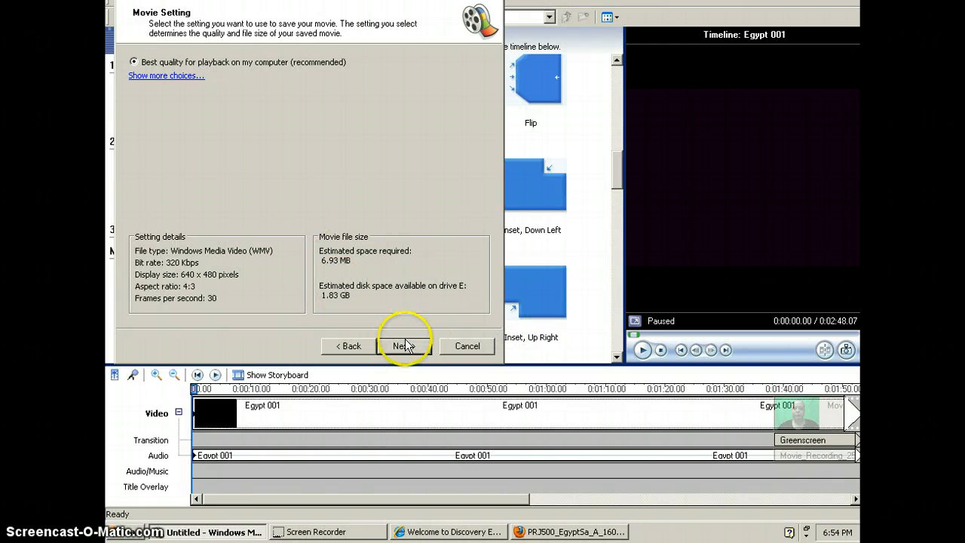
{"action": "left_click", "coordinate": [405, 345]}
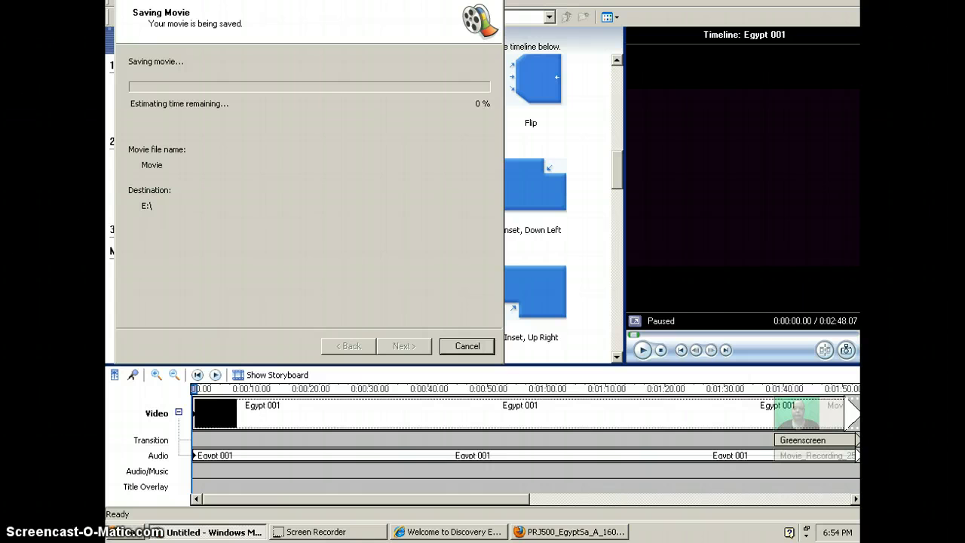